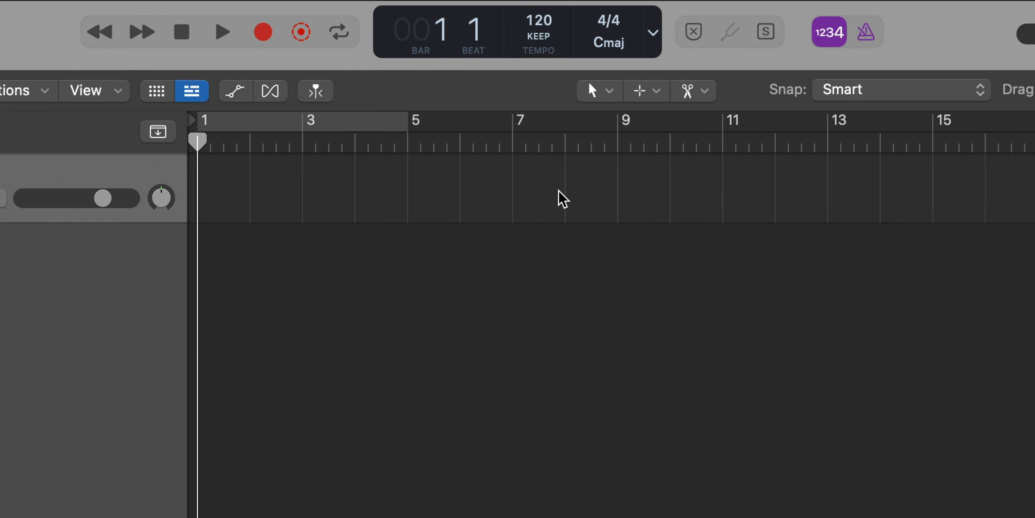
# Step: Set the project tempo mode to AUTO – Automatic Mode and import the Soul Train '75' song near bar 1 without showing the tempo editor
pyautogui.click(532, 48)
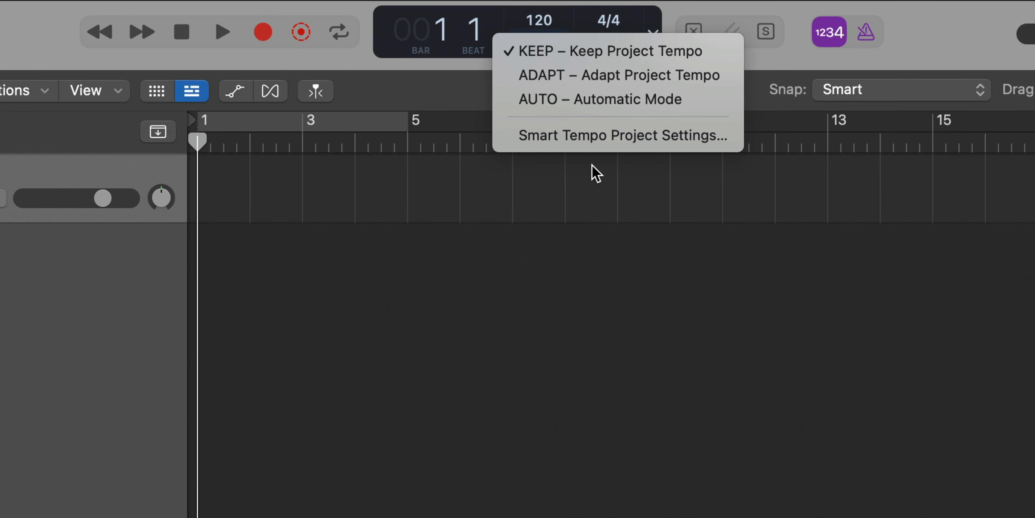
pyautogui.click(586, 100)
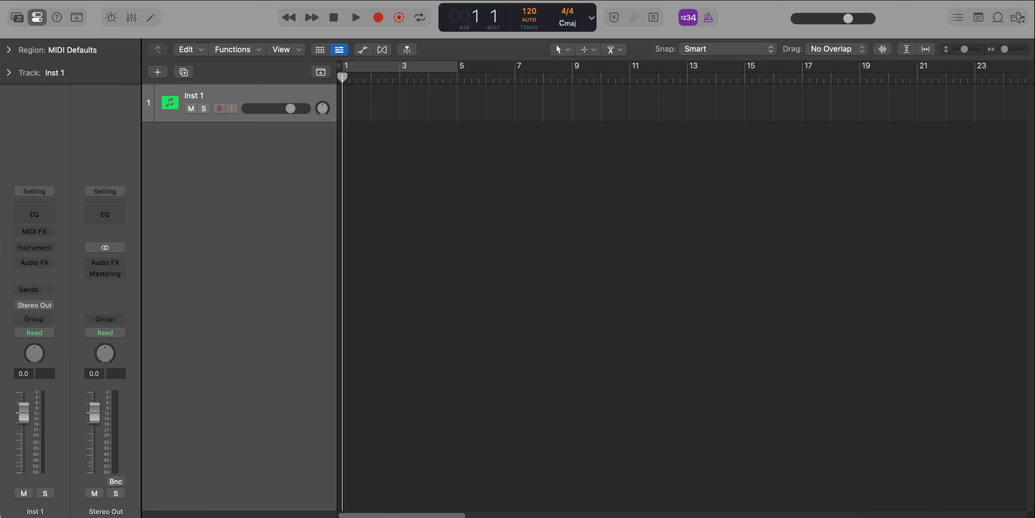
pyautogui.moveTo(392, 514); pyautogui.dragTo(348, 297)
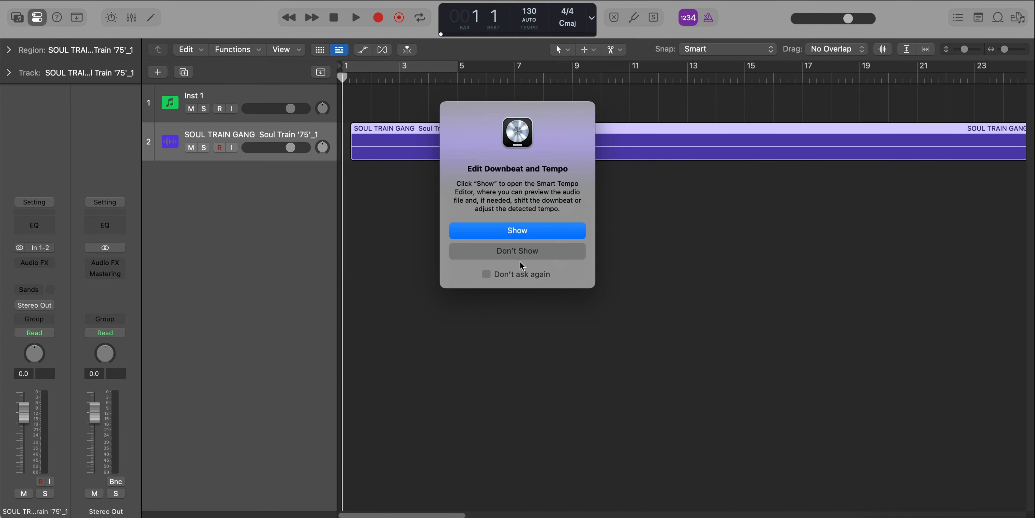
pyautogui.click(524, 254)
pyautogui.keyDown('ctrl'); pyautogui.keyDown('alt'); pyautogui.click(502, 217); pyautogui.keyUp('alt'); pyautogui.keyUp('ctrl')
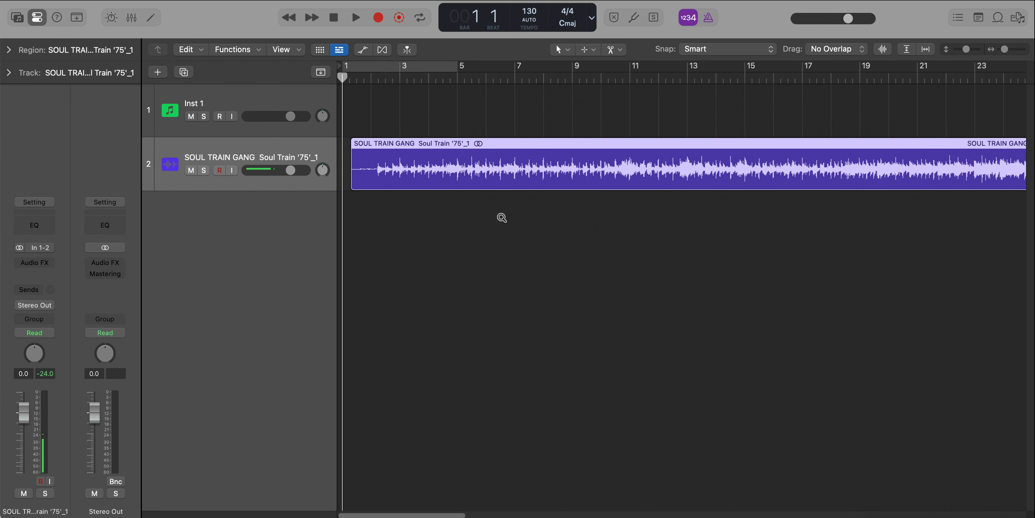
pyautogui.keyDown('ctrl'); pyautogui.keyDown('alt'); pyautogui.click(502, 217); pyautogui.keyUp('alt'); pyautogui.keyUp('ctrl')
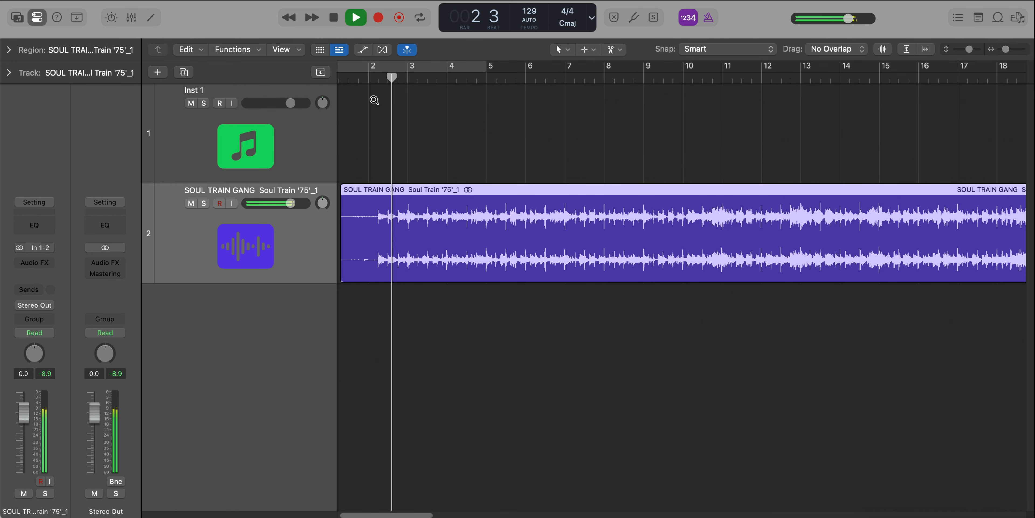
pyautogui.press('super+Right')
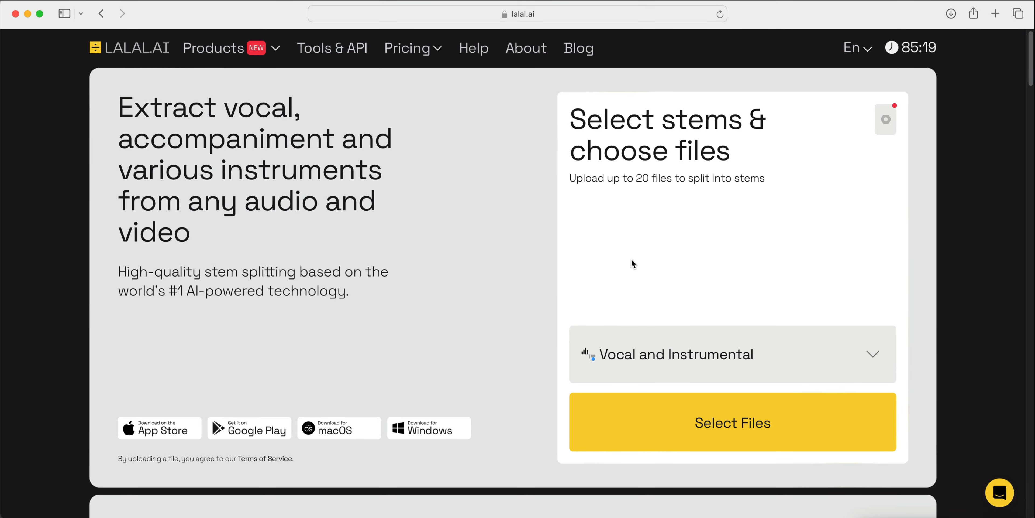
# Step: Switch to LALAL.AI in the browser, choose the Strings stem and preview the song with and without its strings
pyautogui.click(688, 340)
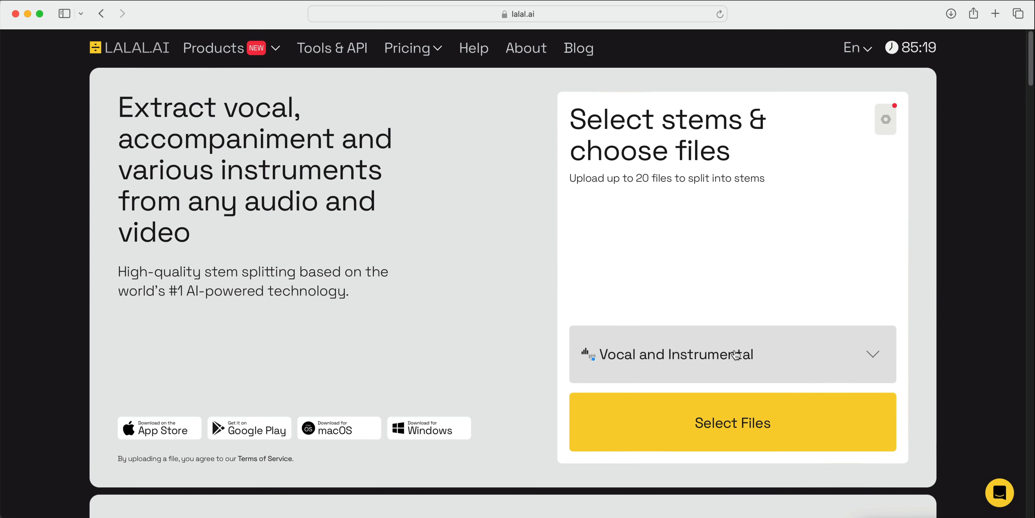
pyautogui.click(736, 354)
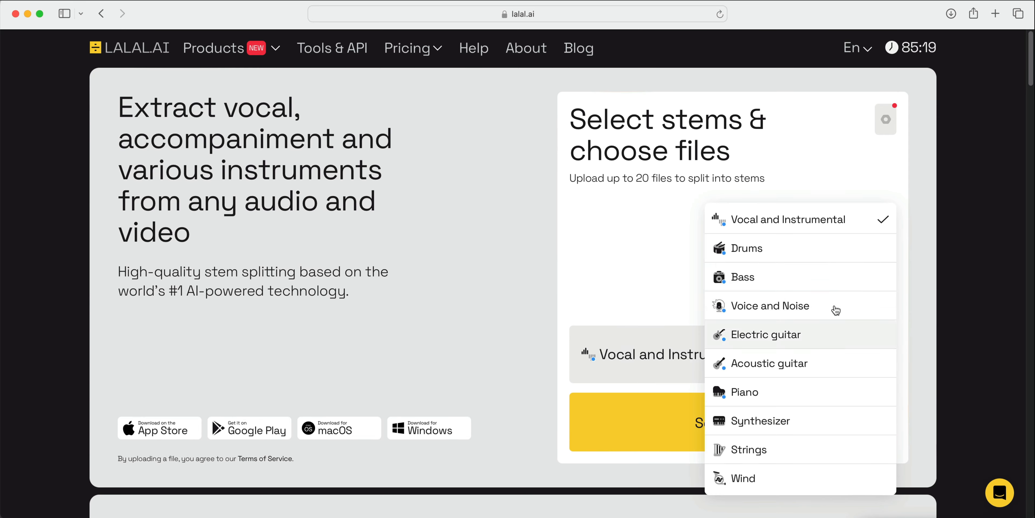
pyautogui.click(766, 446)
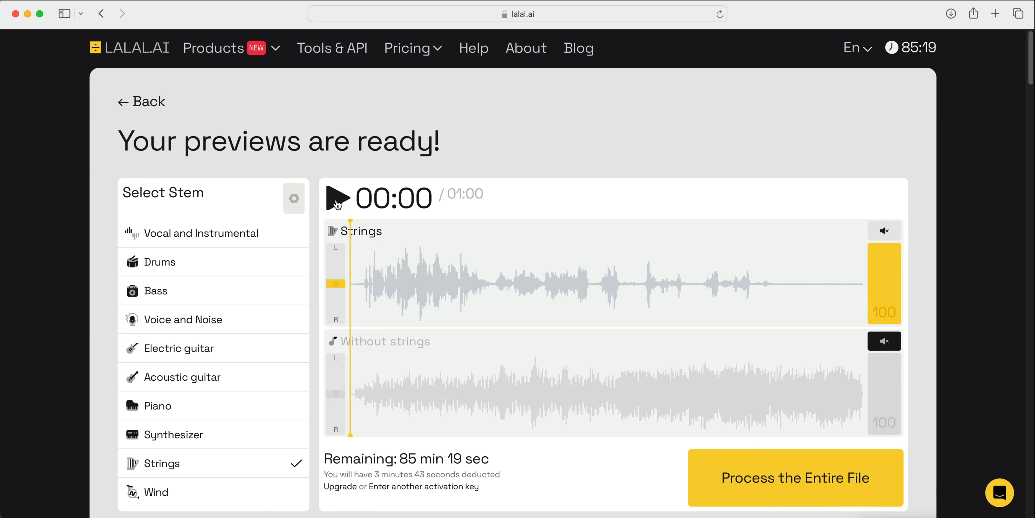
pyautogui.click(338, 200)
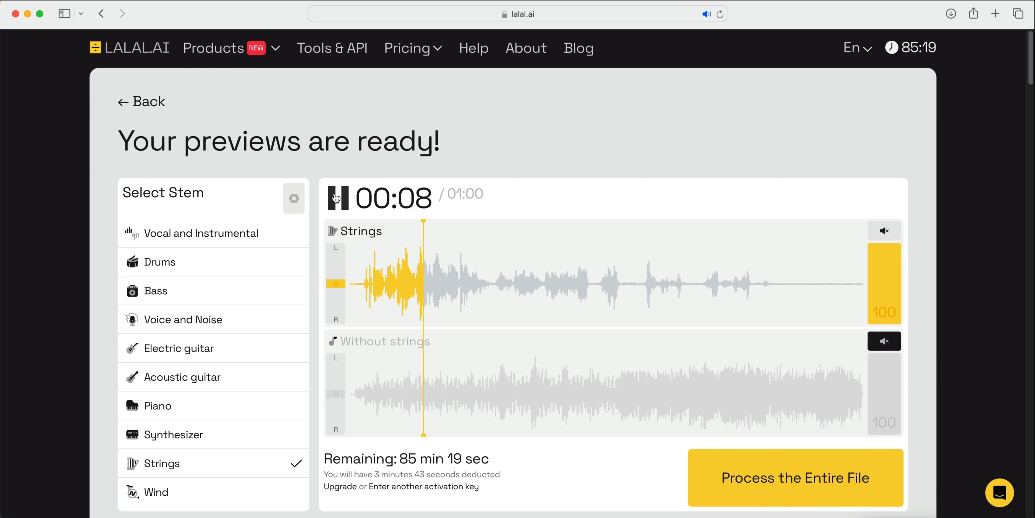
pyautogui.click(884, 341)
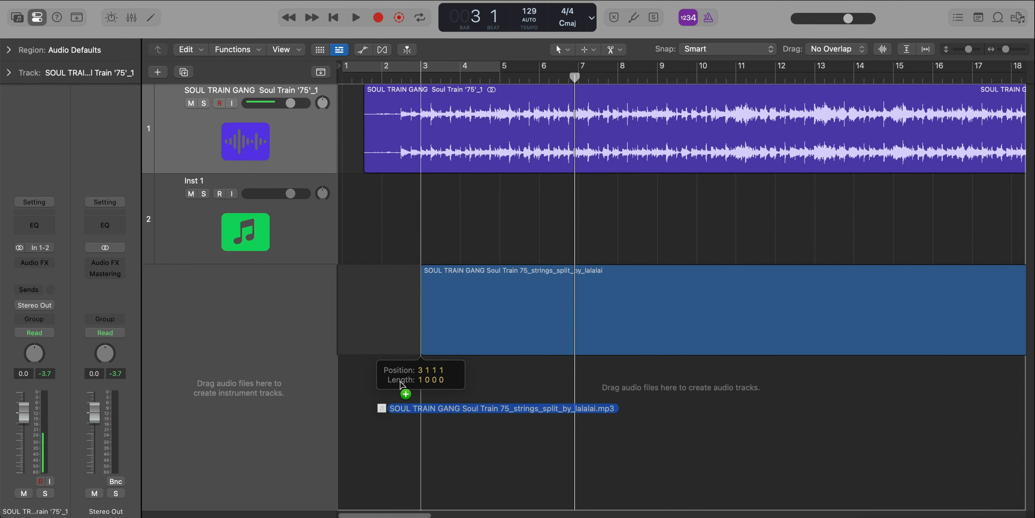
# Step: Import the split strings stem near bar 1 without showing the tempo editor, and reorder the Inst 1 track below it
pyautogui.moveTo(405, 393); pyautogui.dragTo(354, 356)
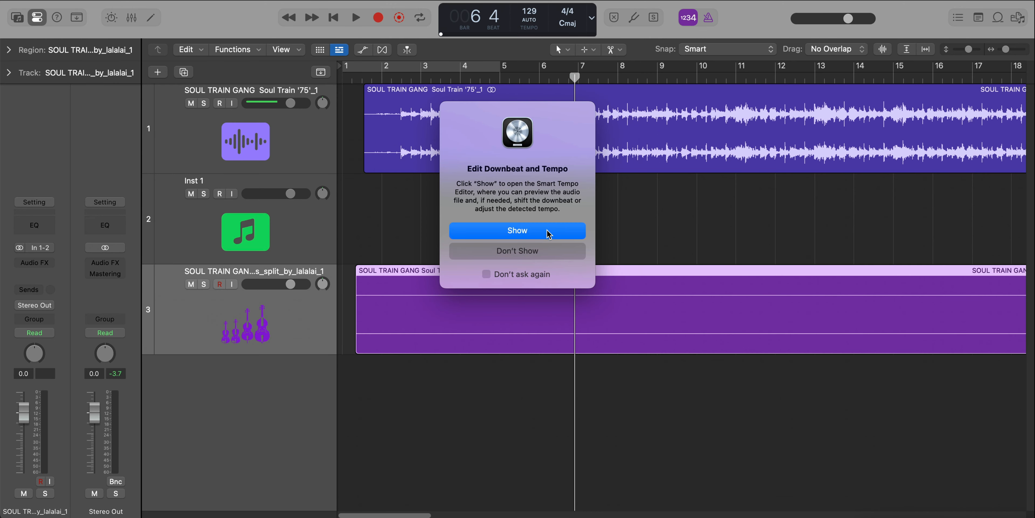
pyautogui.click(517, 250)
pyautogui.moveTo(245, 225); pyautogui.dragTo(265, 366)
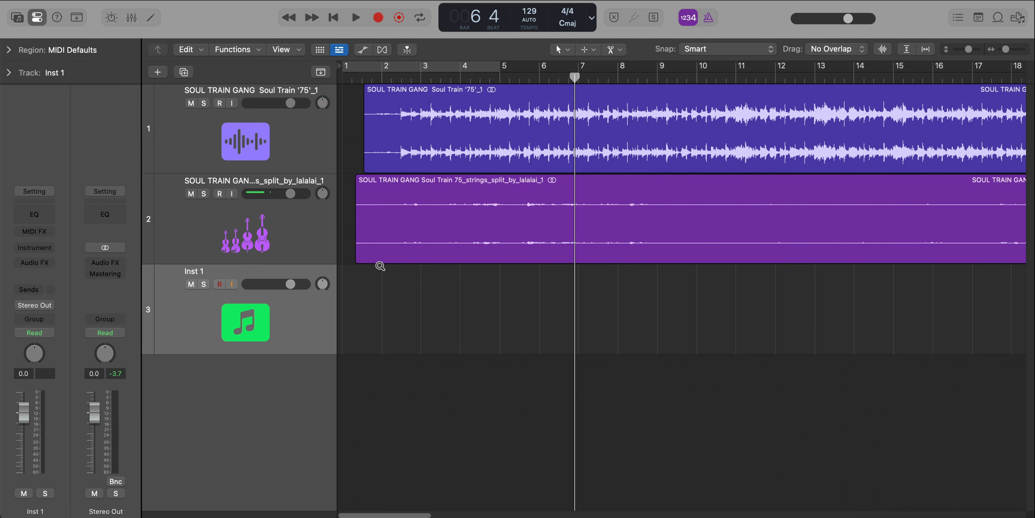
# Step: Solo the strings track during playback and shift its region to line up with the start of the original song
pyautogui.scroll(3, 382, 269)
pyautogui.hscroll(-5, 382, 269)
pyautogui.scroll(2, 408, 208)
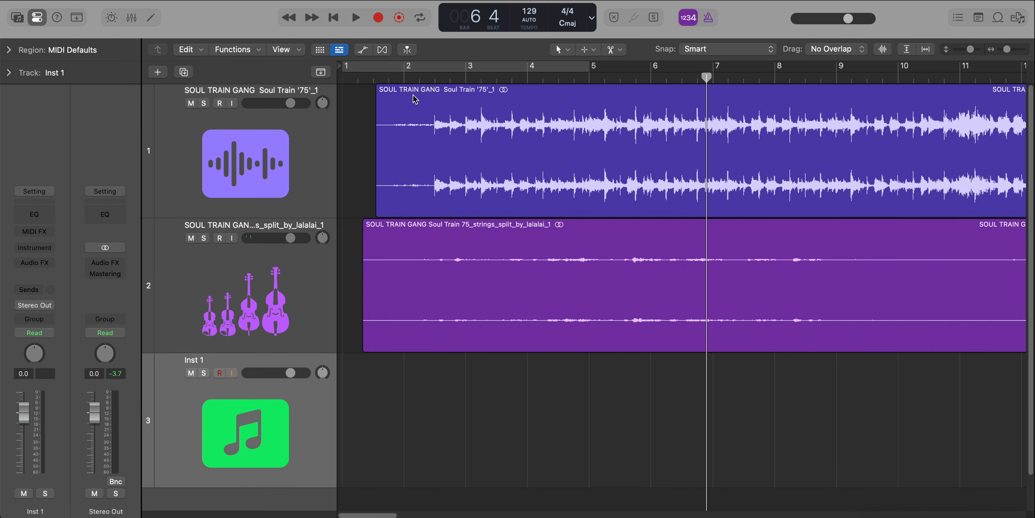
pyautogui.press('space')
pyautogui.press('super+Right')
pyautogui.press('super+Down')
pyautogui.press('super+Up')
pyautogui.press('super+Up')
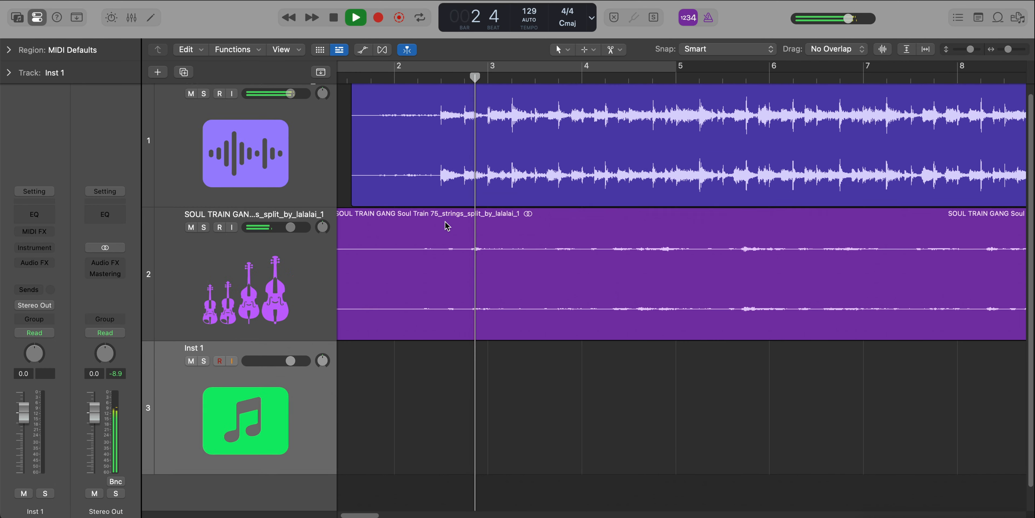
pyautogui.click(201, 219)
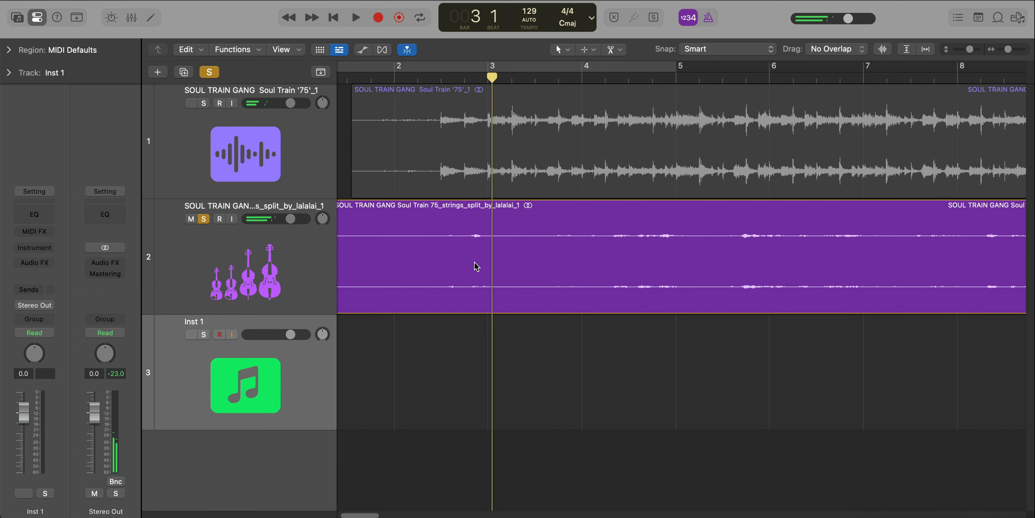
pyautogui.moveTo(475, 265); pyautogui.dragTo(491, 266)
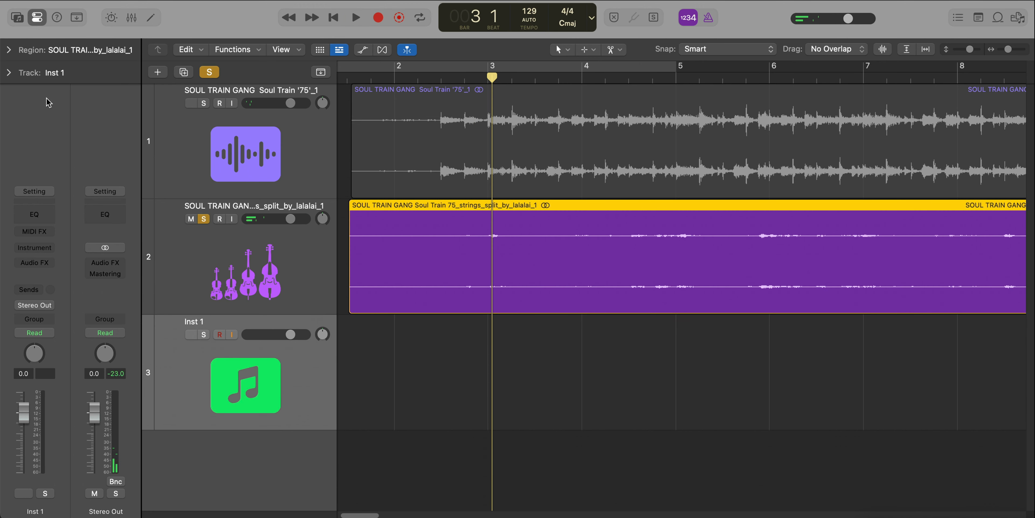
# Step: Set the strings region's gain to +10 dB and play it back from just after bar 2
pyautogui.click(8, 50)
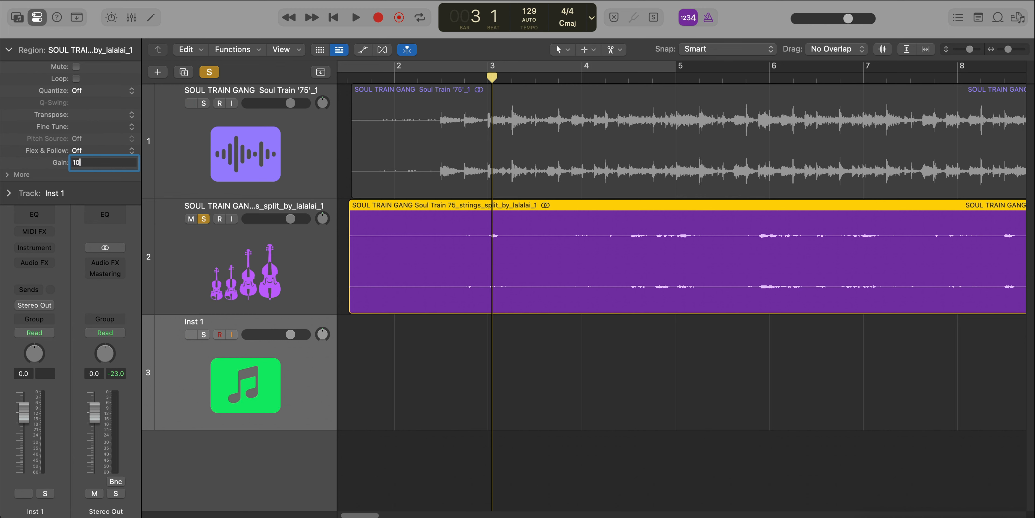
pyautogui.press('Return')
pyautogui.click(411, 80)
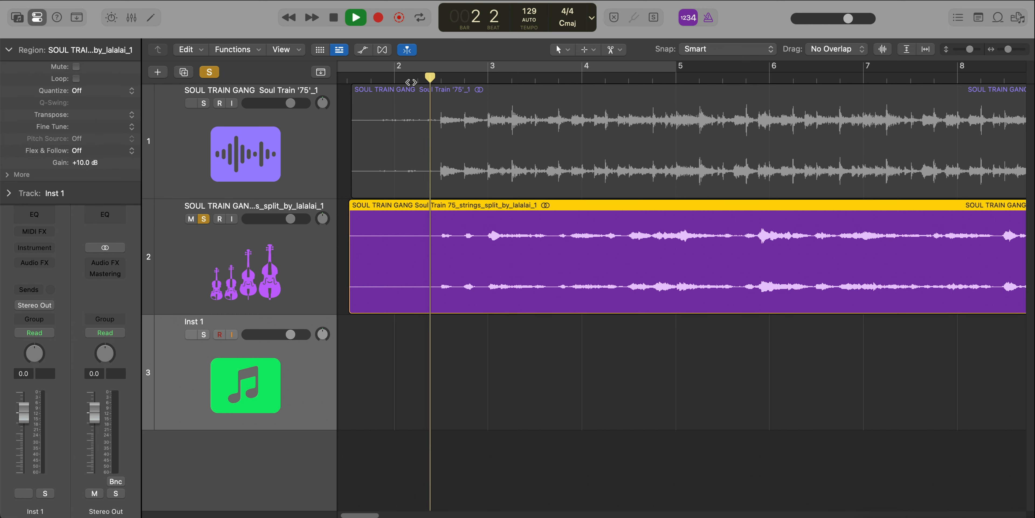
pyautogui.press('super+Left')
pyautogui.press('super+Left')
pyautogui.press('super+Left')
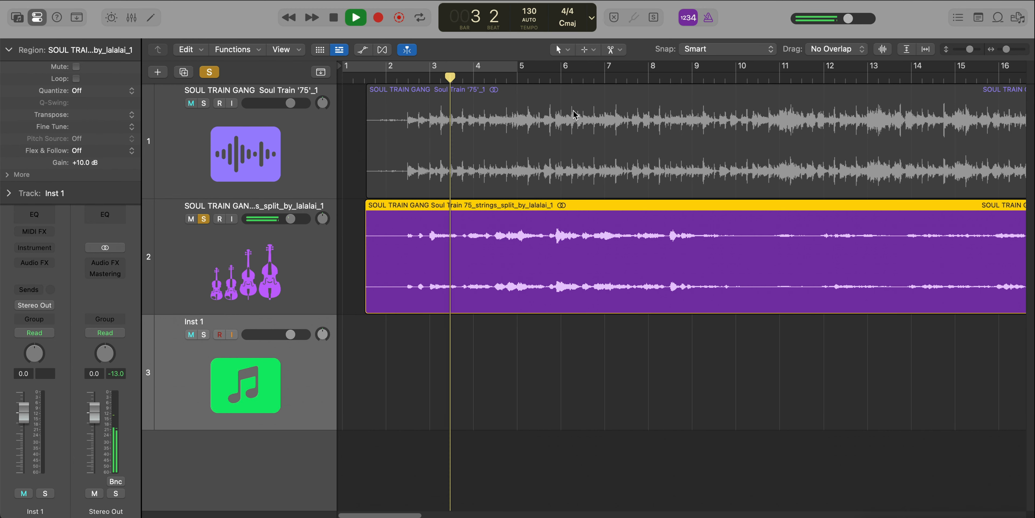
# Step: Show the global tracks and enable Polyphonic (Auto) Flex on both the original song and strings tracks
pyautogui.press('g')
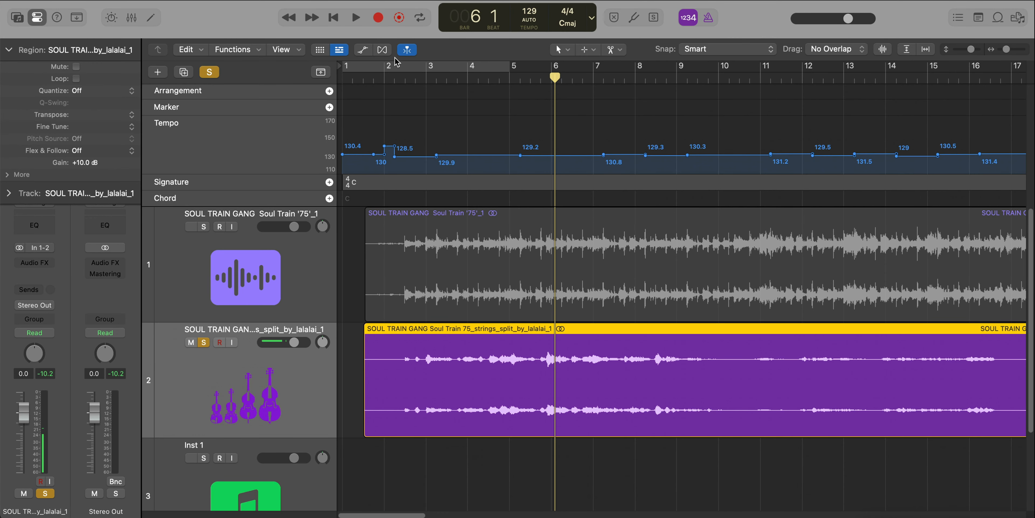
pyautogui.click(379, 52)
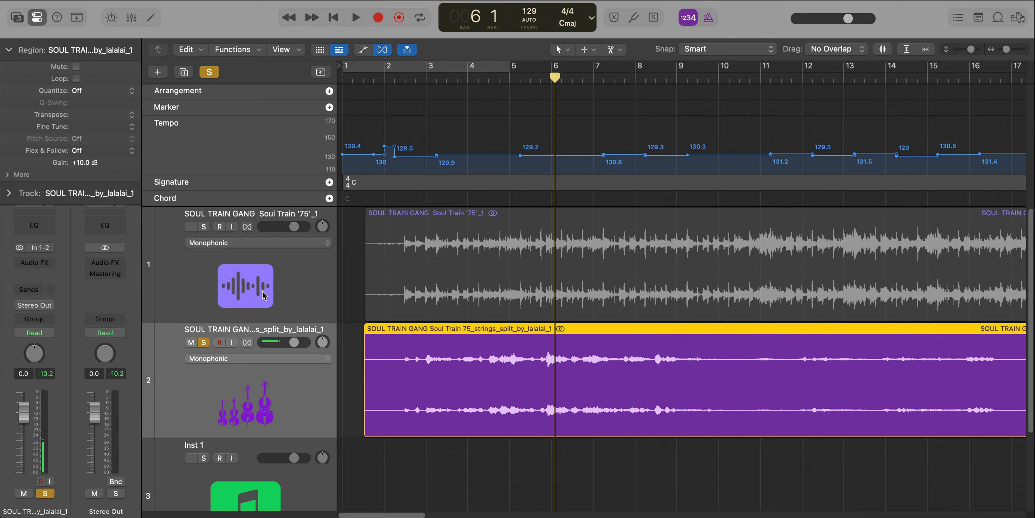
pyautogui.click(248, 227)
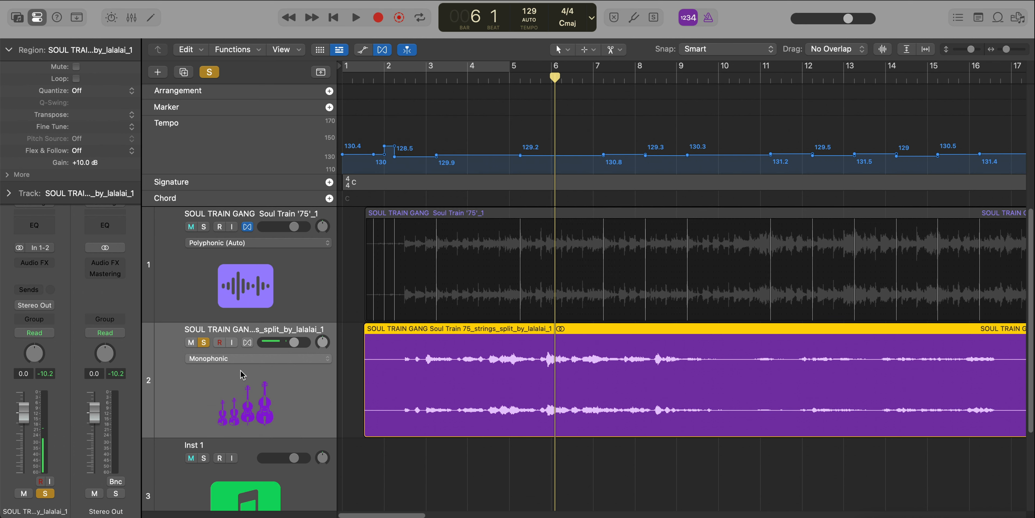
pyautogui.click(248, 342)
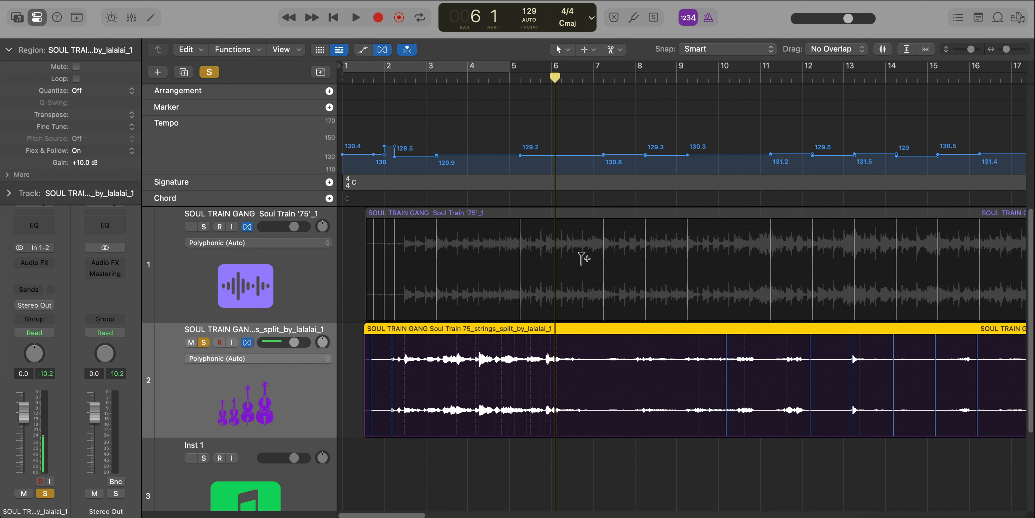
# Step: Write the project tempo to the strings region's audio file
pyautogui.rightClick(571, 331)
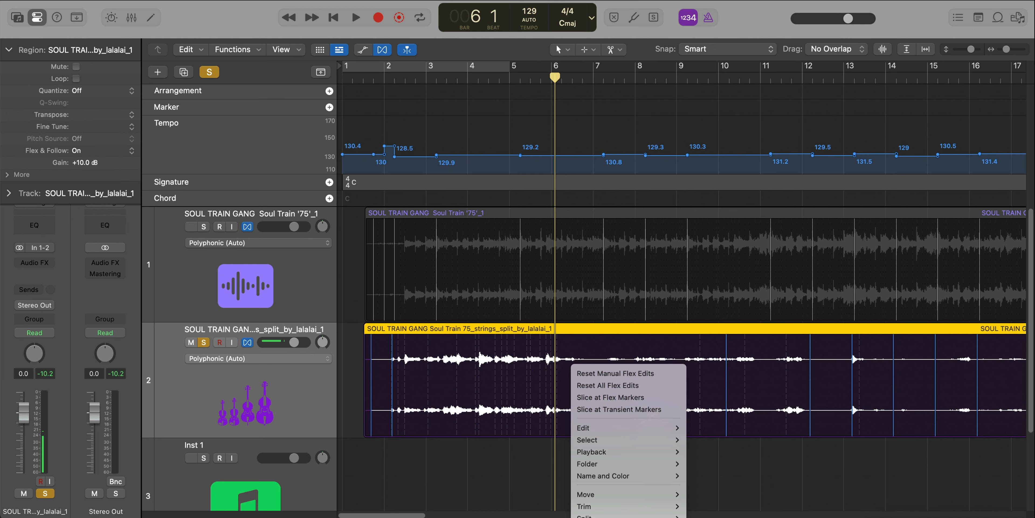
pyautogui.click(740, 517)
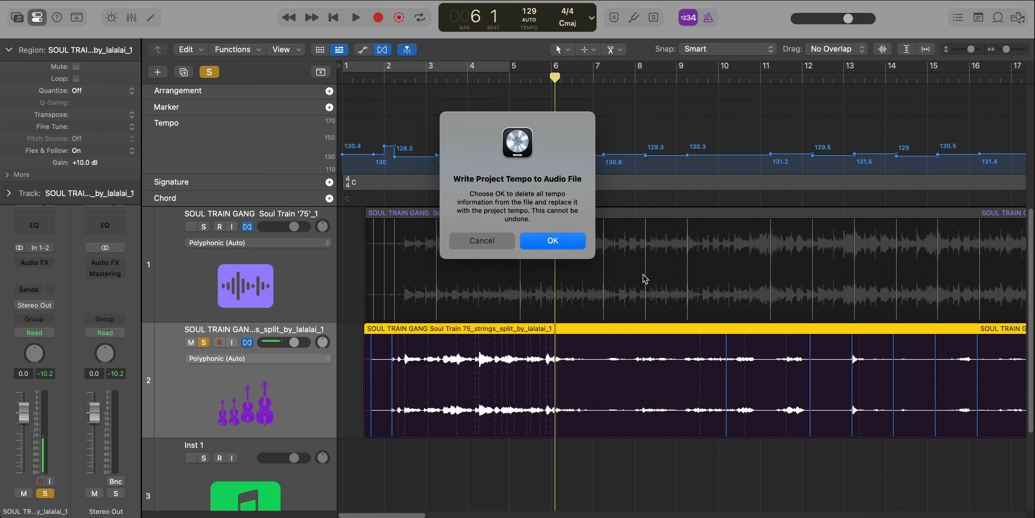
pyautogui.click(558, 240)
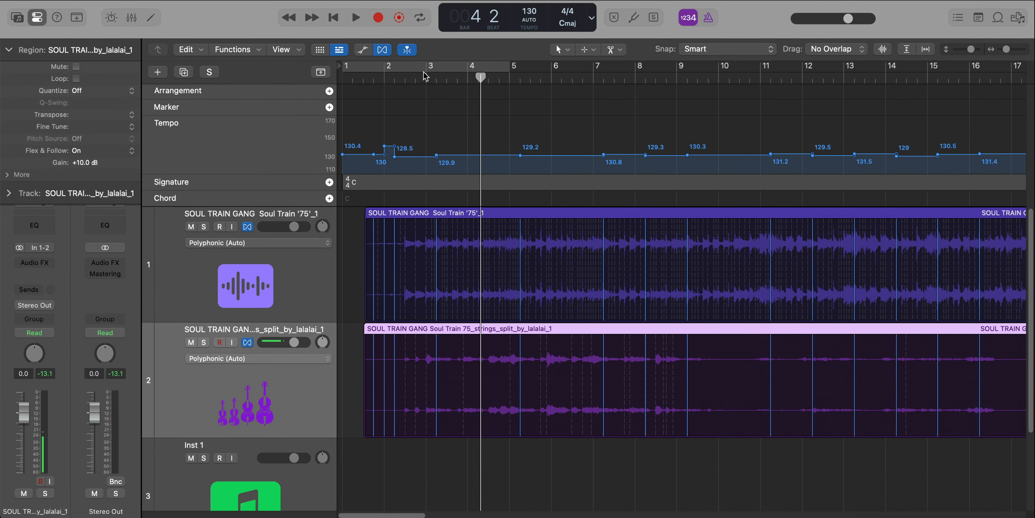
# Step: Cycle playback from bar 3 to bar 11 and solo the strings track
pyautogui.click(429, 61)
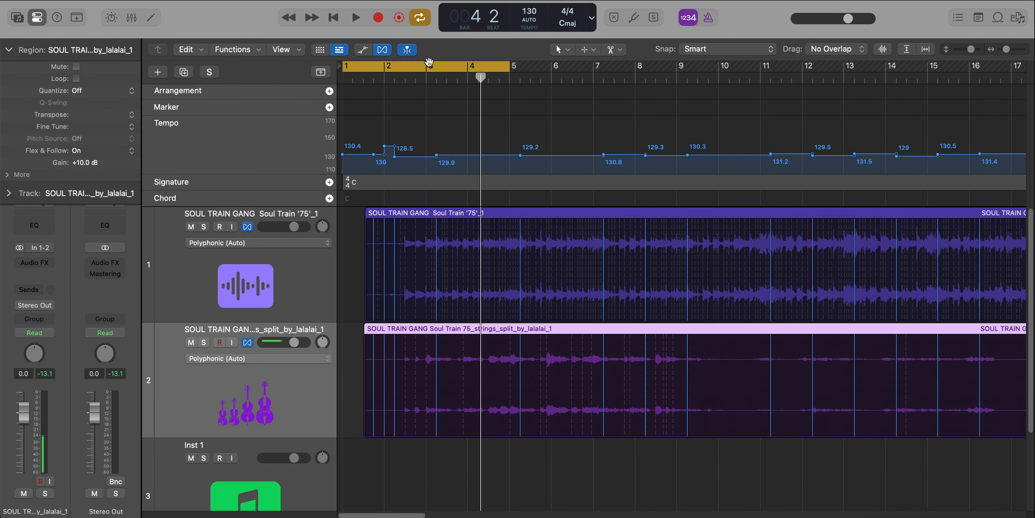
pyautogui.moveTo(447, 66); pyautogui.dragTo(761, 79)
pyautogui.press('space')
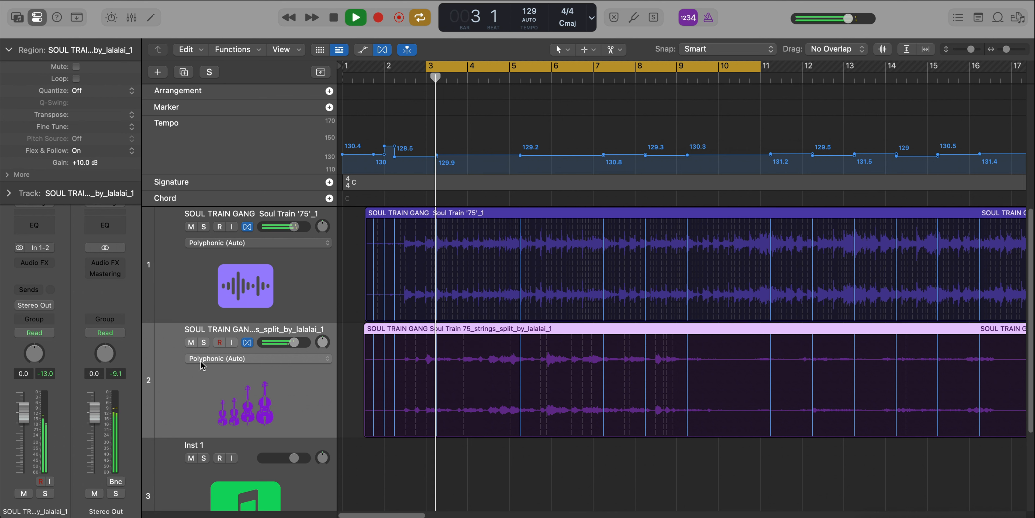
pyautogui.click(204, 343)
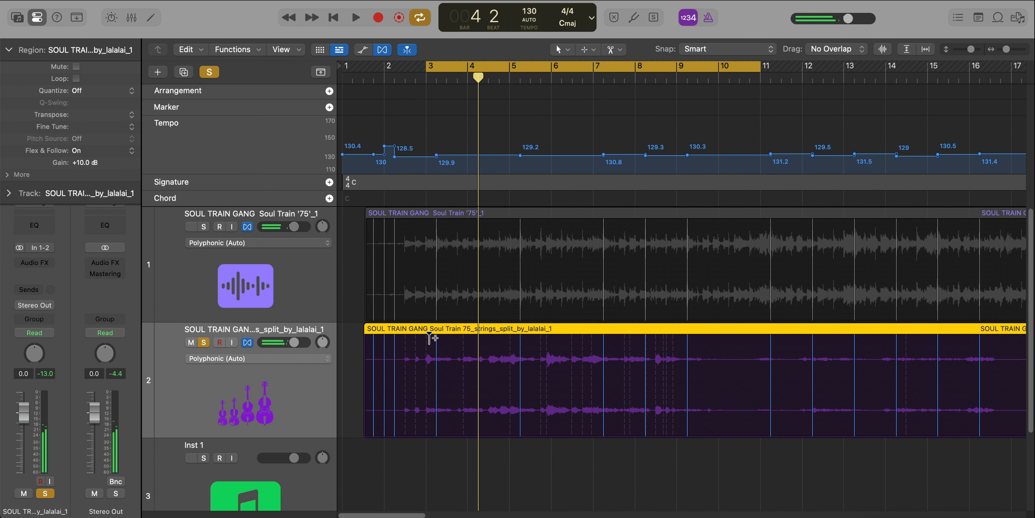
# Step: Split the strings region at bar 3 and bar 11 to isolate the looped section
pyautogui.click(428, 336)
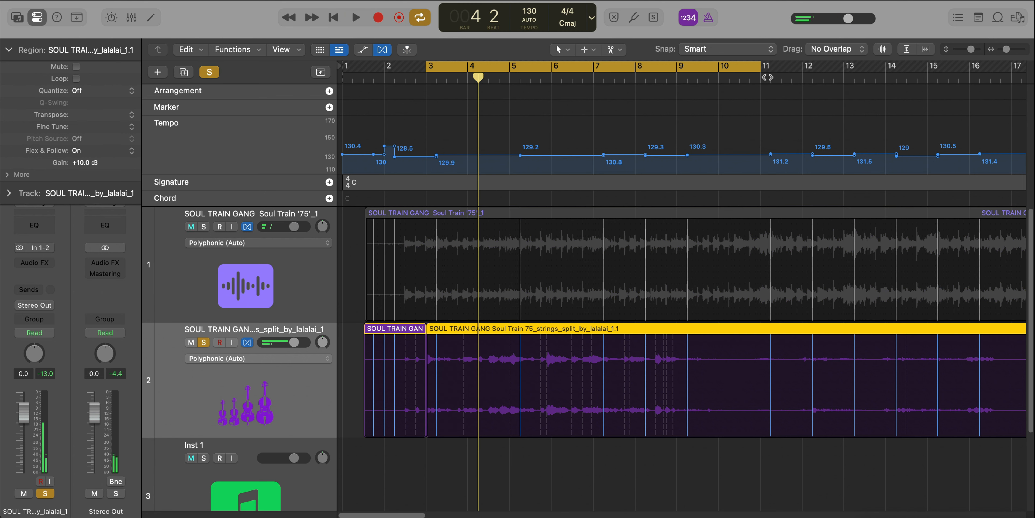
pyautogui.click(762, 79)
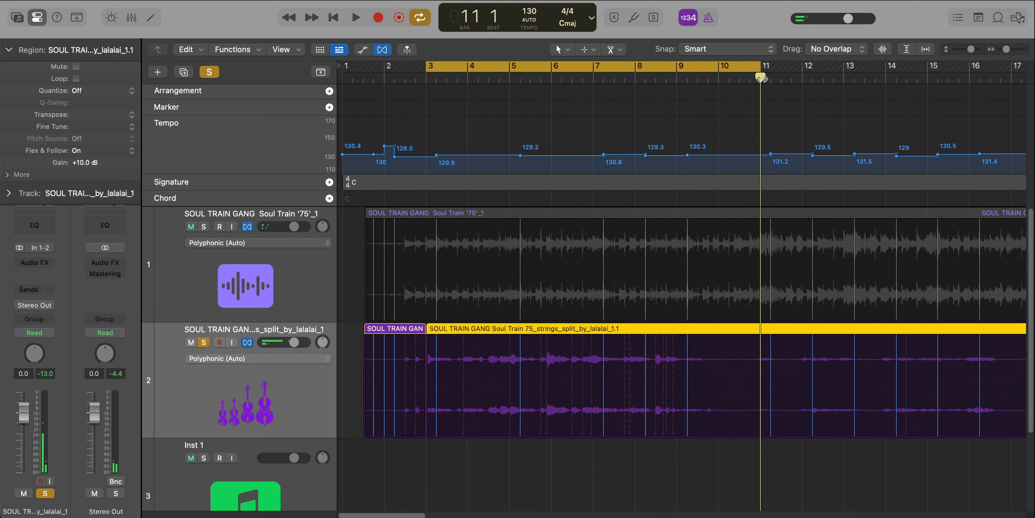
pyautogui.click(759, 333)
pyautogui.press('super+Up')
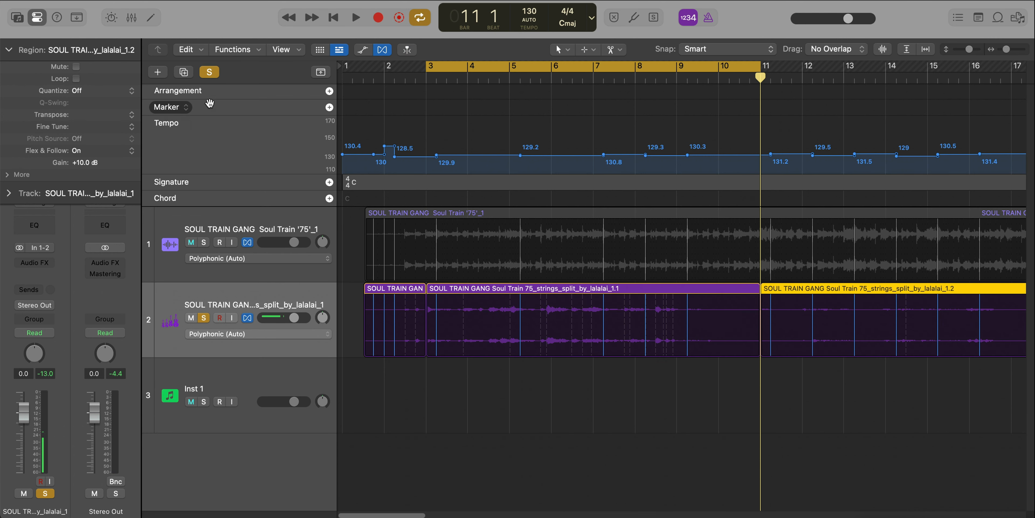
# Step: Create a new tempo set in Keep mode, set the project tempo to 170 and audition the soloed strings
pyautogui.click(184, 123)
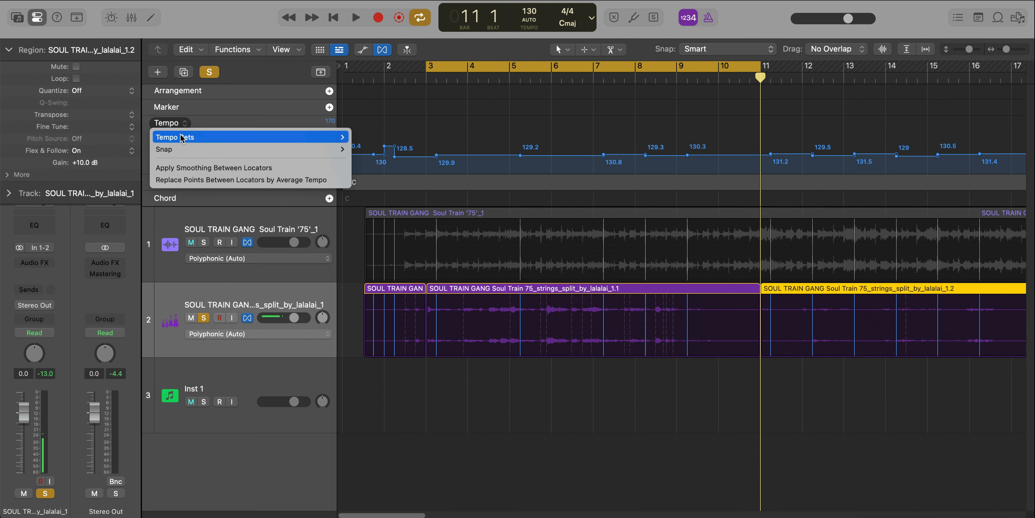
pyautogui.moveTo(330, 137)
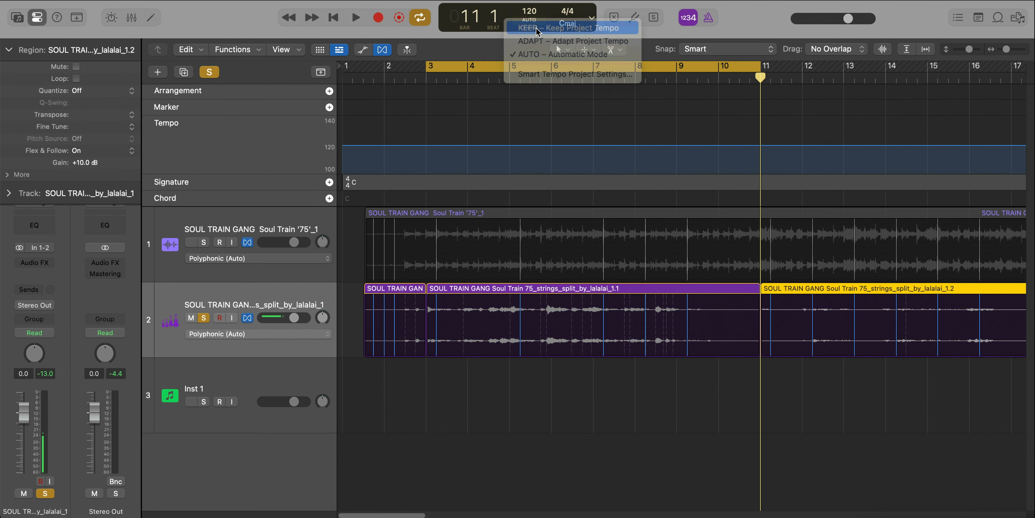
pyautogui.click(537, 31)
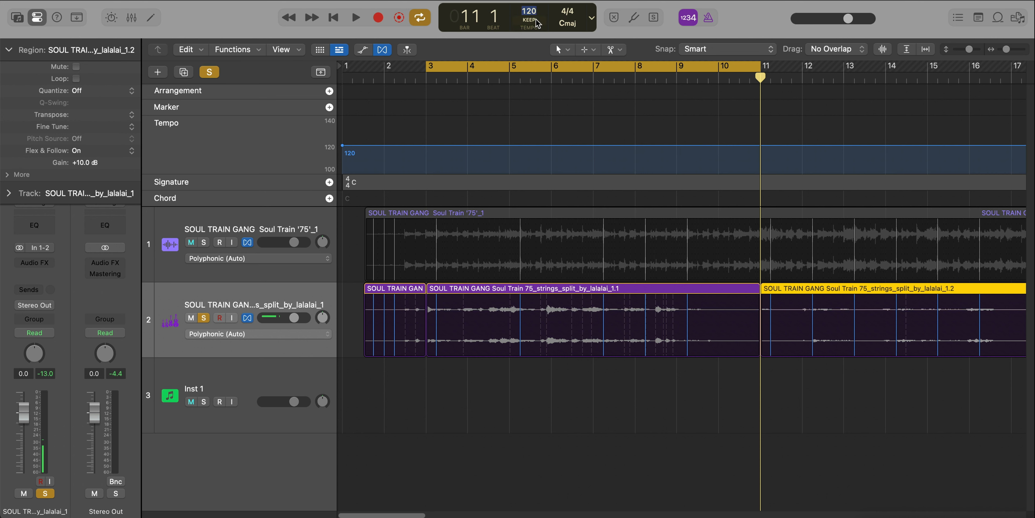
pyautogui.write('170')
pyautogui.press('Return')
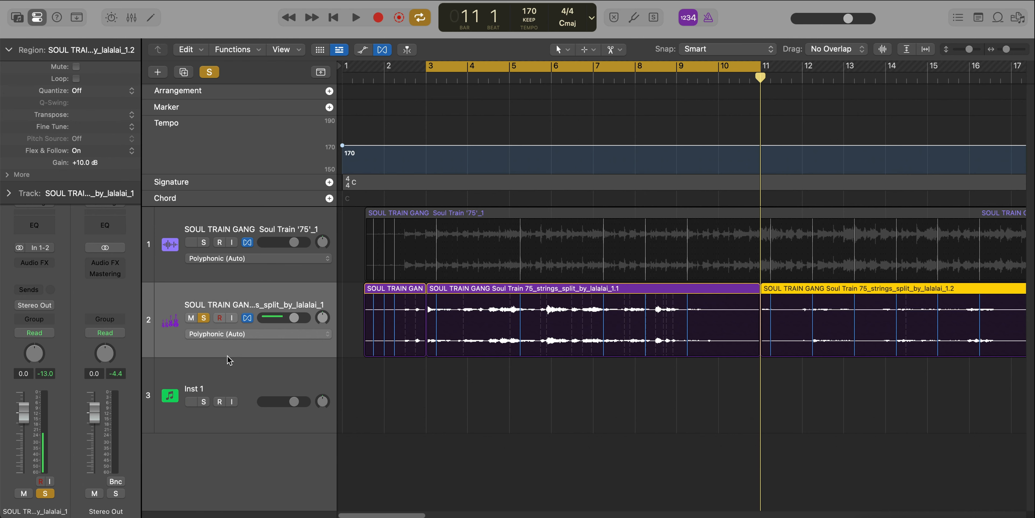
pyautogui.press('space')
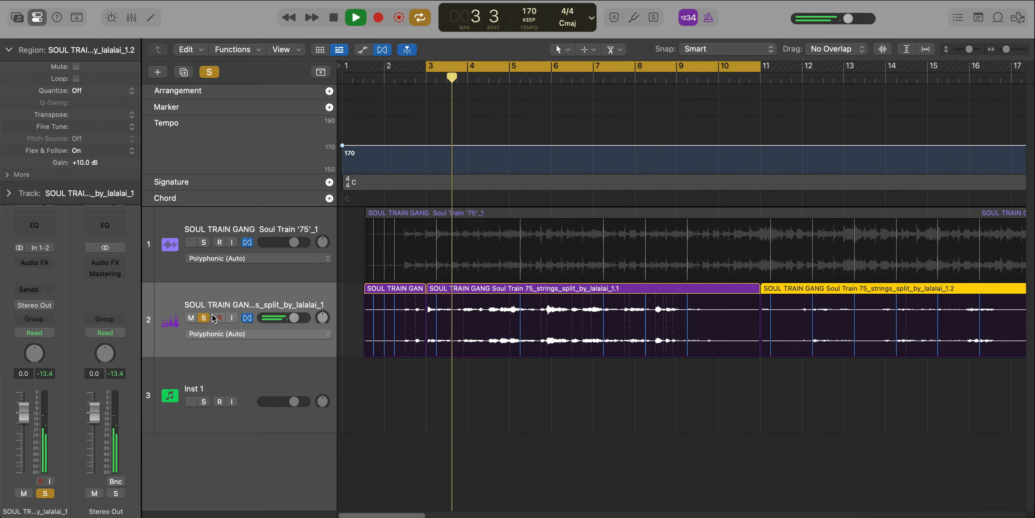
pyautogui.keyDown('alt'); pyautogui.click(204, 243); pyautogui.keyUp('alt')
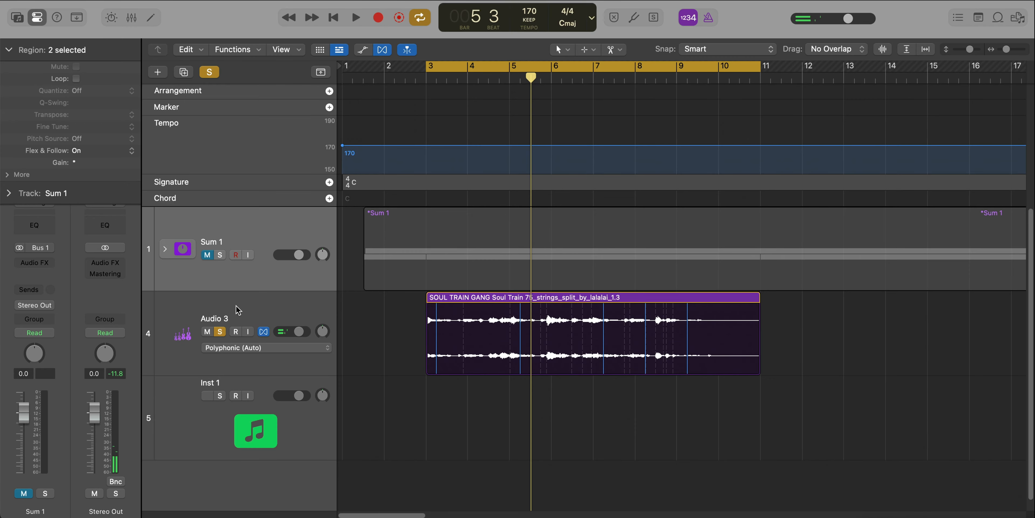
# Step: Insert a stereo Beat Breaker with the Half Time pattern on the Audio 3 strings track and audition it
pyautogui.click(193, 333)
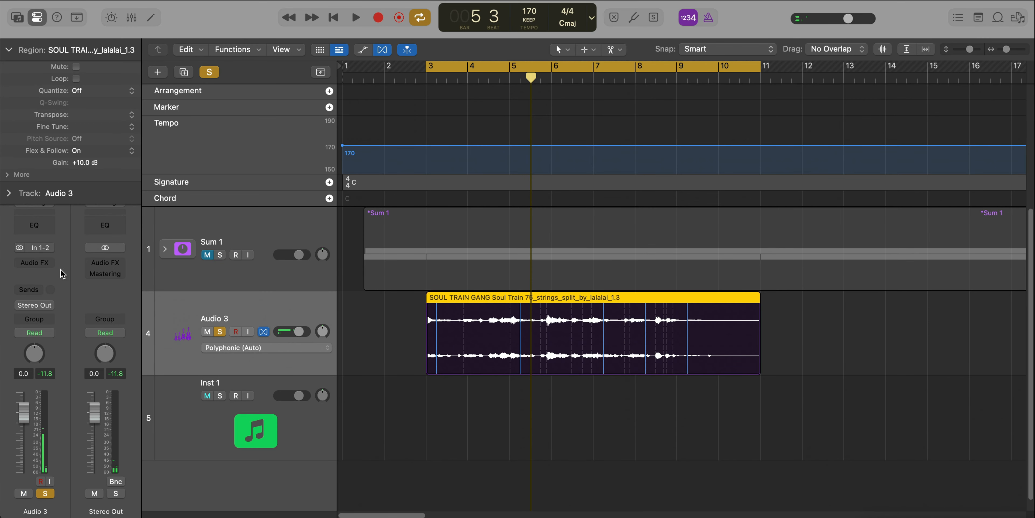
pyautogui.click(43, 265)
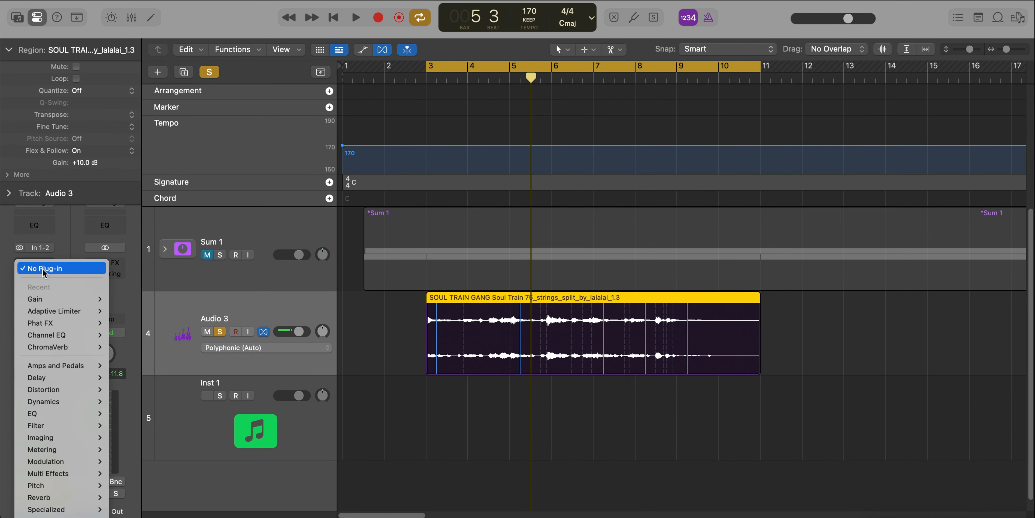
pyautogui.moveTo(50, 401)
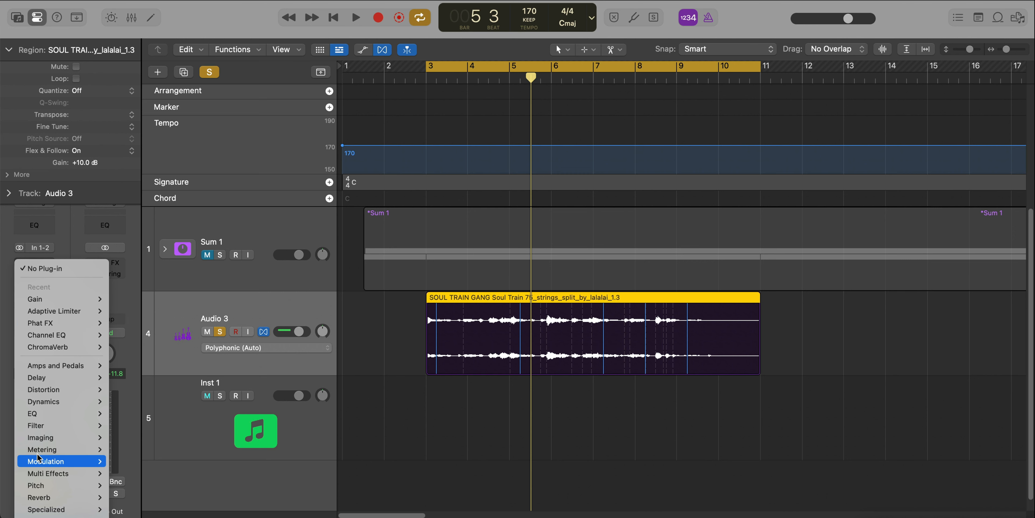
pyautogui.moveTo(59, 475)
pyautogui.moveTo(133, 473)
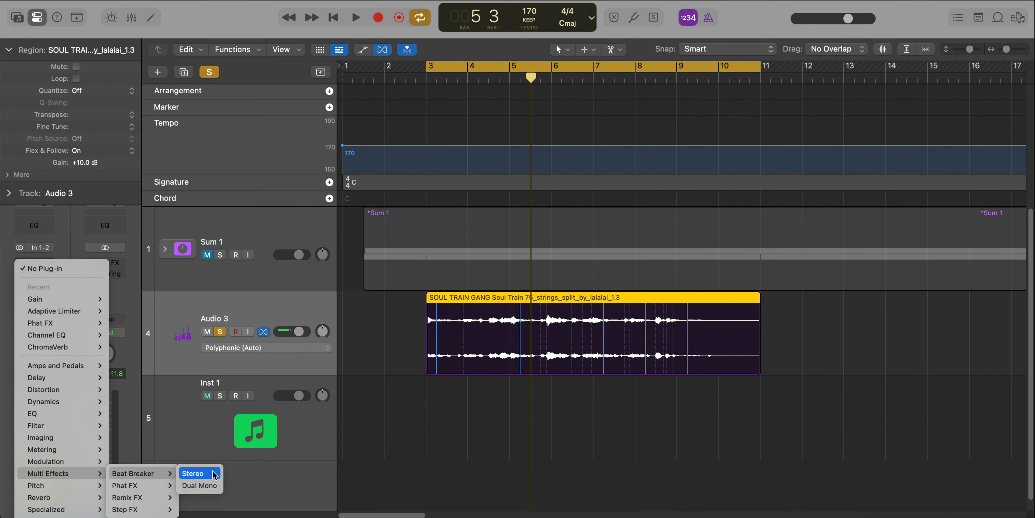
pyautogui.click(195, 474)
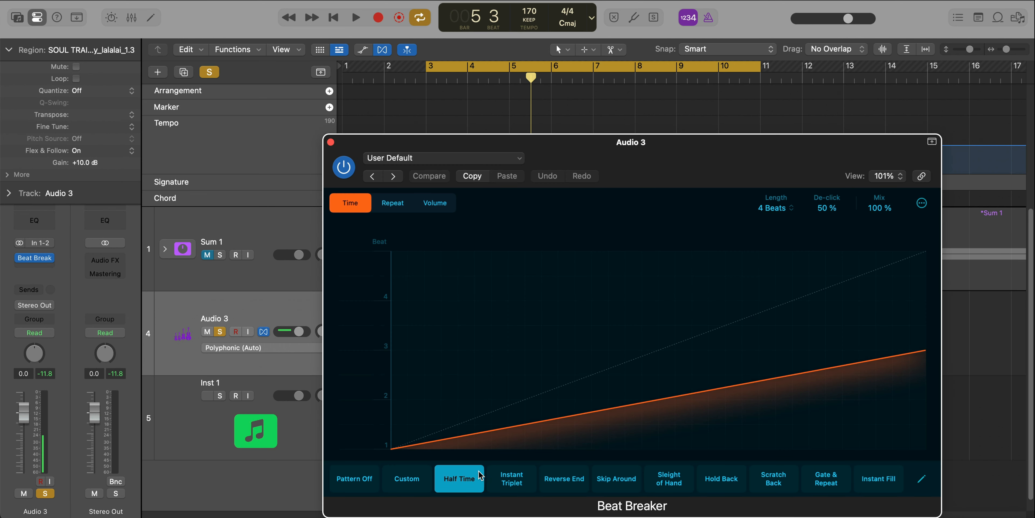
pyautogui.press('space')
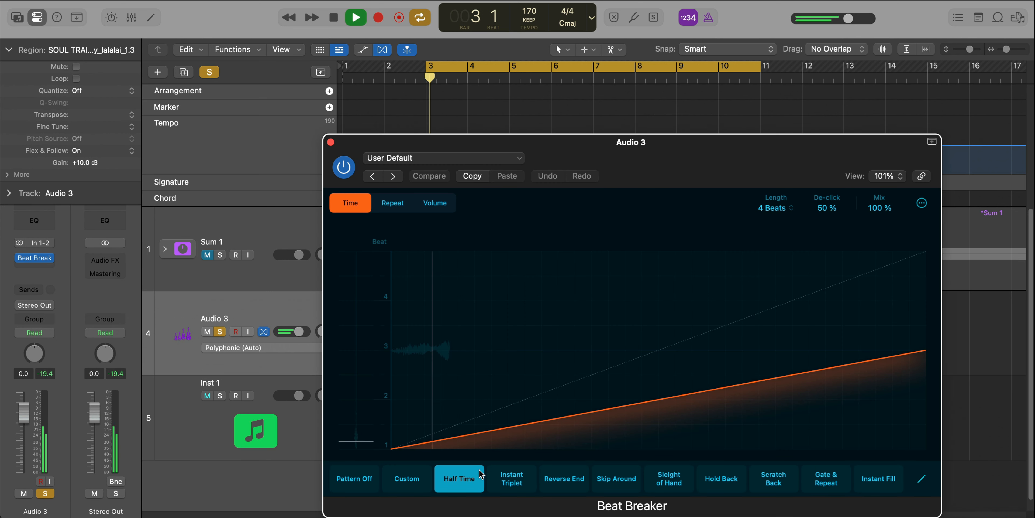
pyautogui.click(330, 142)
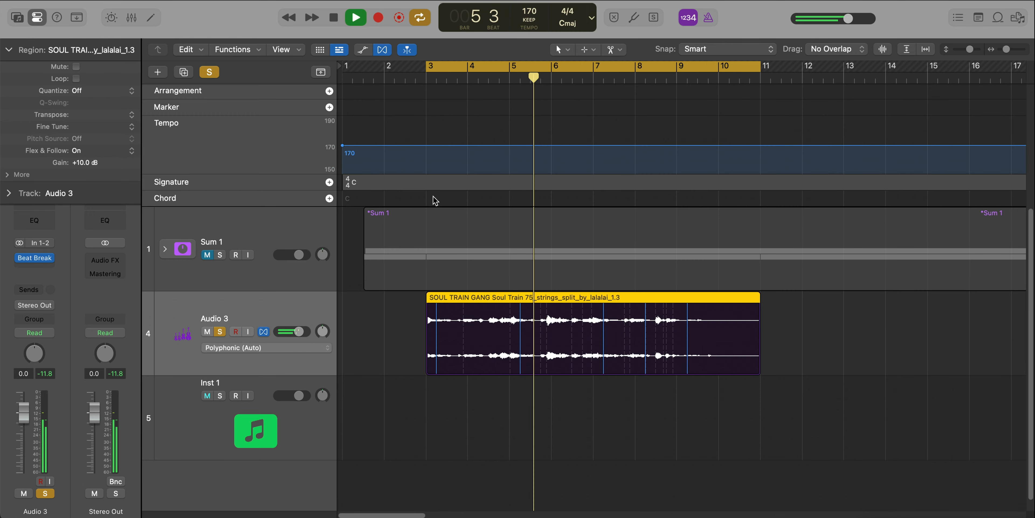
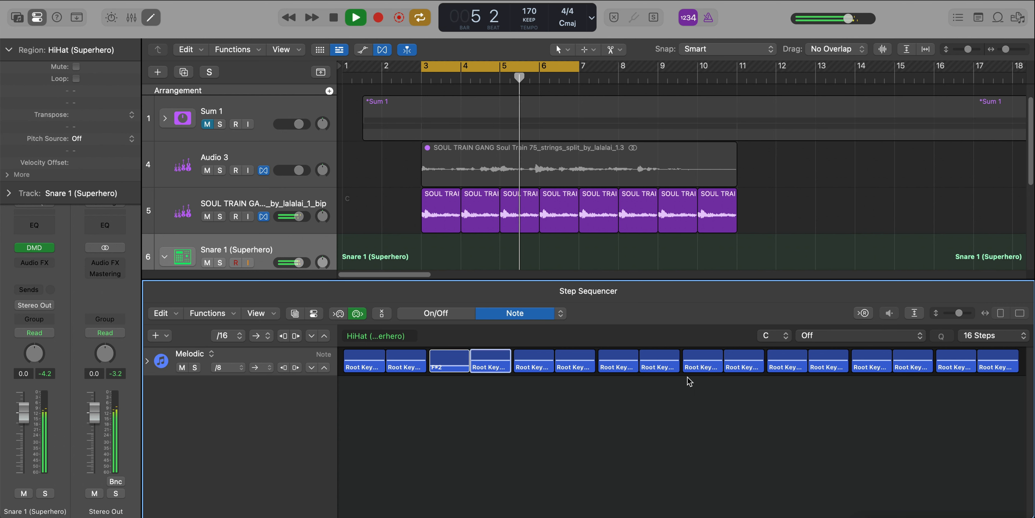
# Step: Lower the ninth note step of the hi-hat pattern to F#2 and close the step sequencer
pyautogui.moveTo(701, 362); pyautogui.dragTo(702, 378)
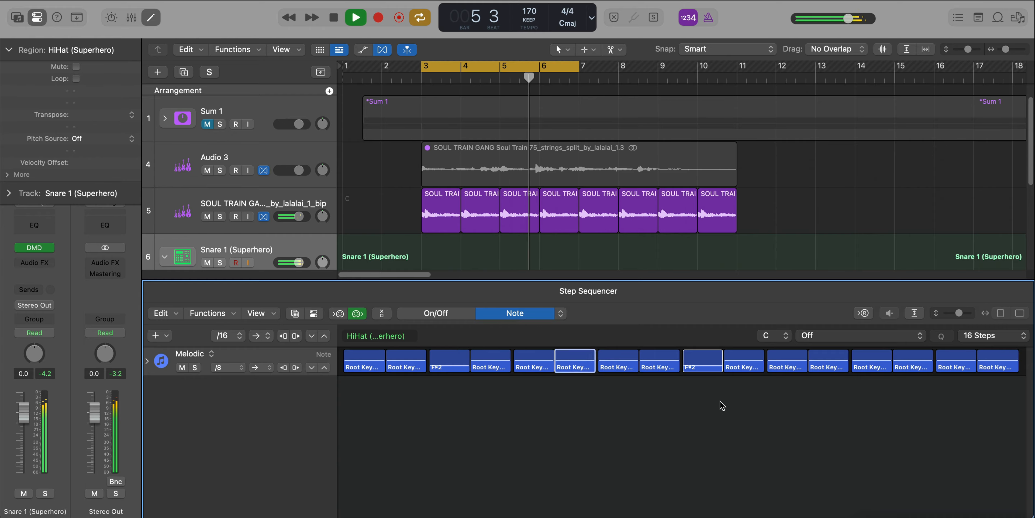
pyautogui.press('e')
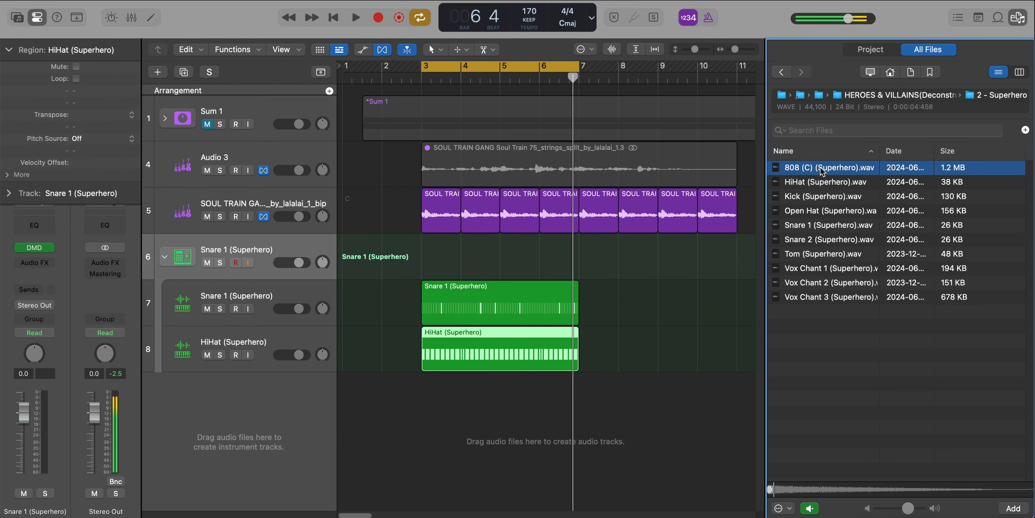
# Step: Add 808 (C) (Superhero).wav from the sample files to the Snare 1 (Superhero) drum kit
pyautogui.moveTo(824, 168); pyautogui.dragTo(247, 268)
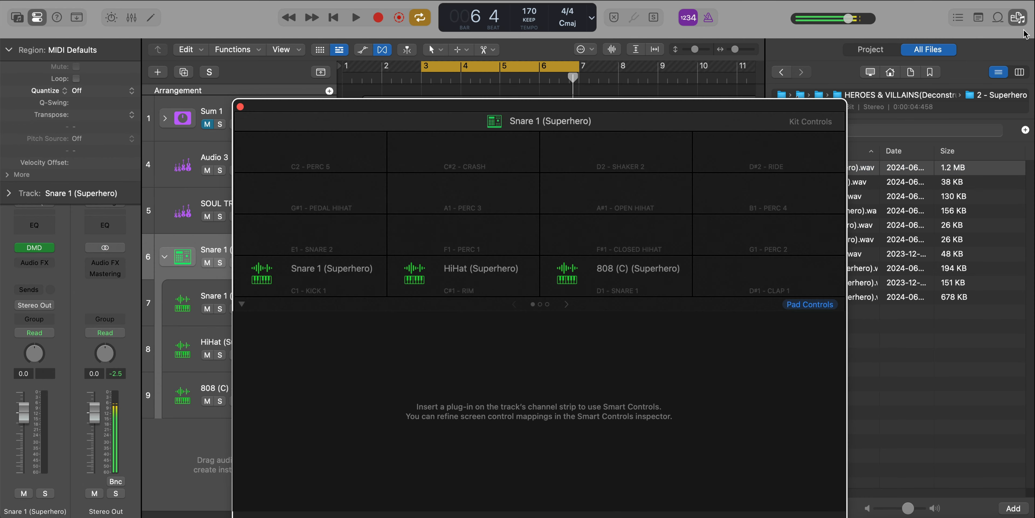
pyautogui.press('f')
pyautogui.click(240, 107)
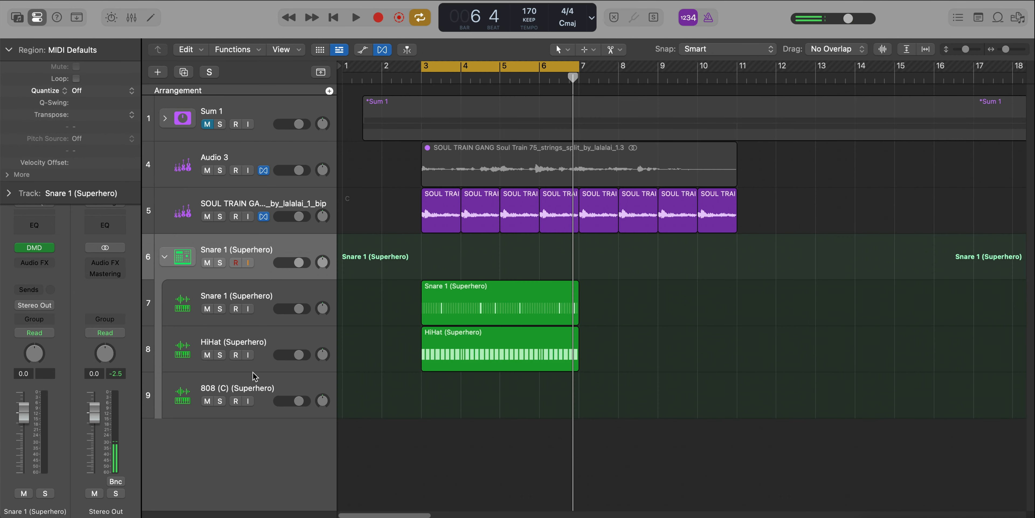
# Step: Open Musical Typing for the 808 (C) (Superhero) track and set its sampler polyphony to Mono
pyautogui.click(253, 381)
pyautogui.press('super+k')
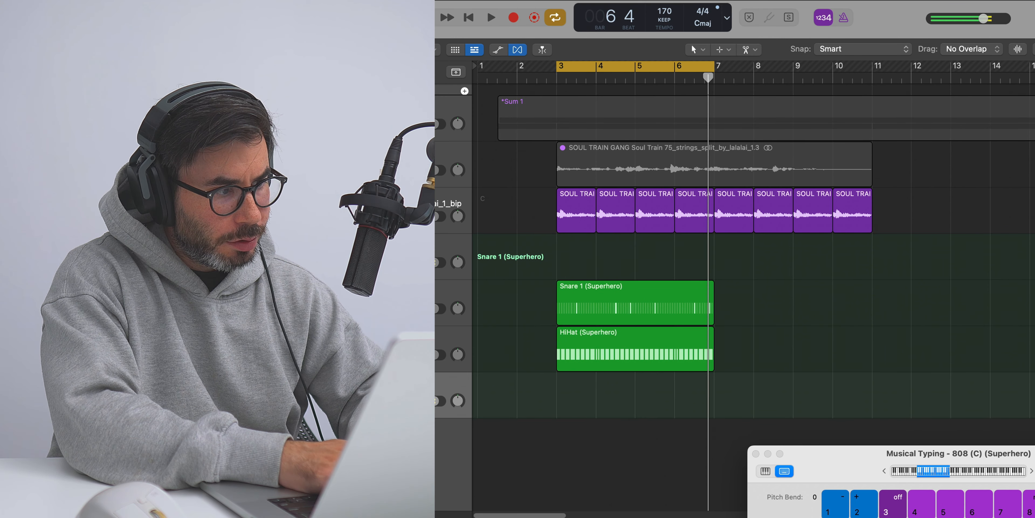
pyautogui.press('v')
pyautogui.click(982, 418)
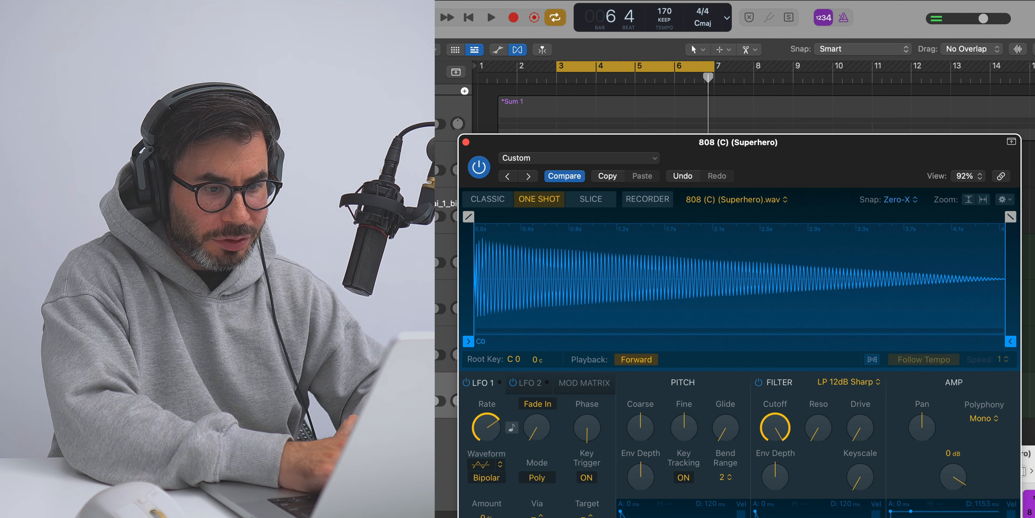
pyautogui.click(466, 142)
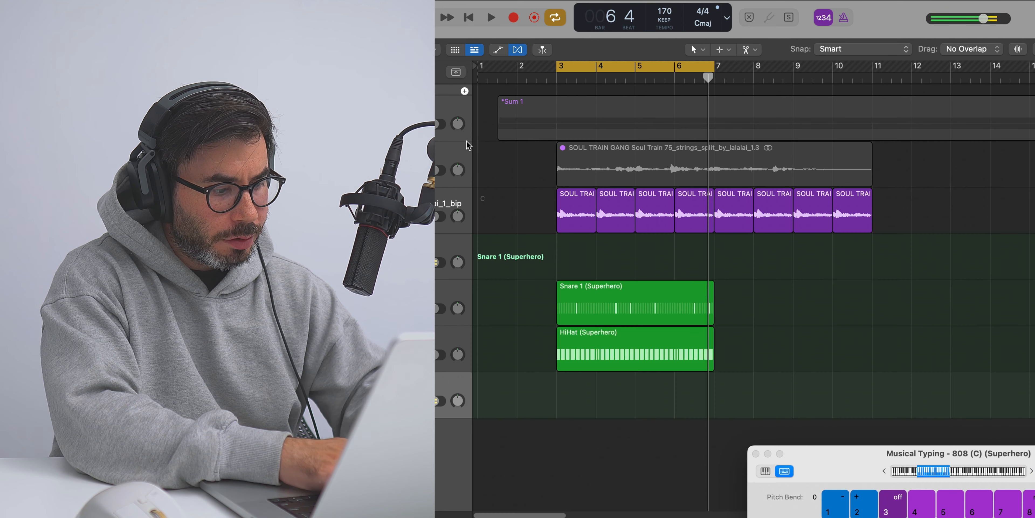
# Step: Play the loop from bar 3 to bar 7 and record an 808 part over it
pyautogui.press('space')
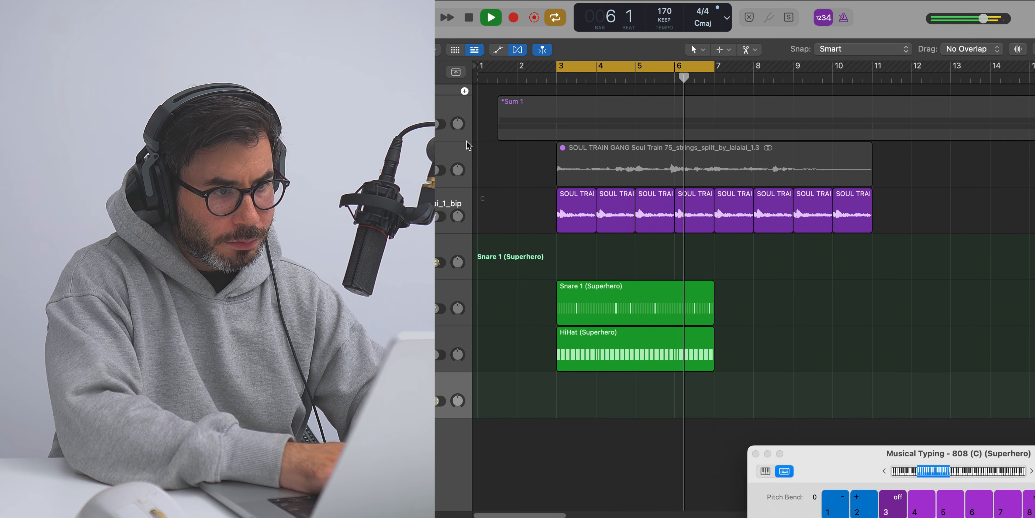
pyautogui.press('r')
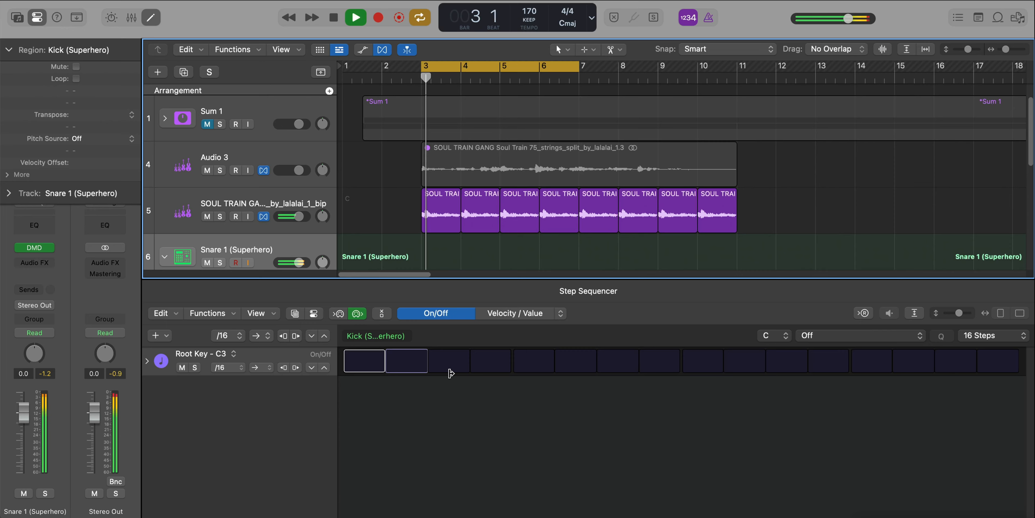
# Step: Activate steps 1, 7, 13 and 15 in the 16-step Kick (Superhero) pattern
pyautogui.press('space')
pyautogui.click(367, 369)
pyautogui.click(618, 360)
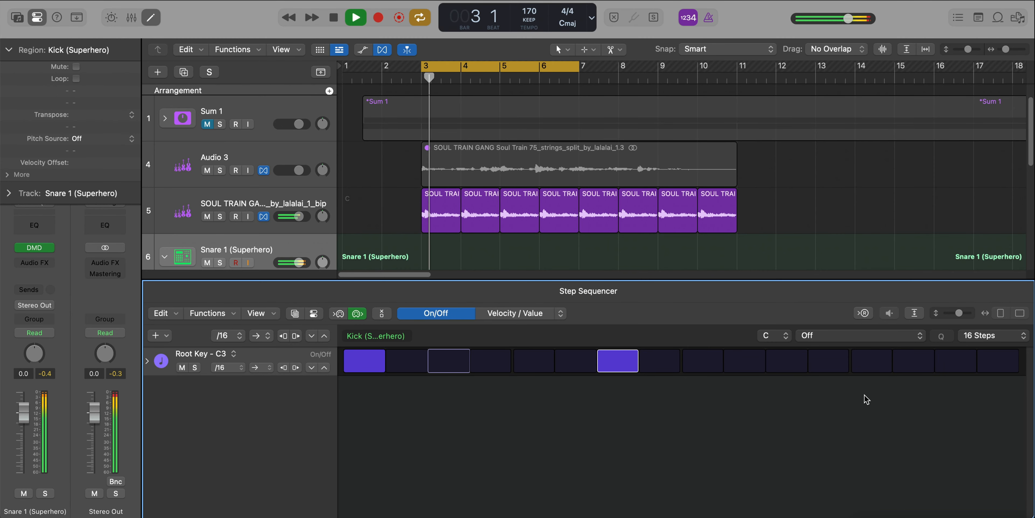
pyautogui.click(955, 362)
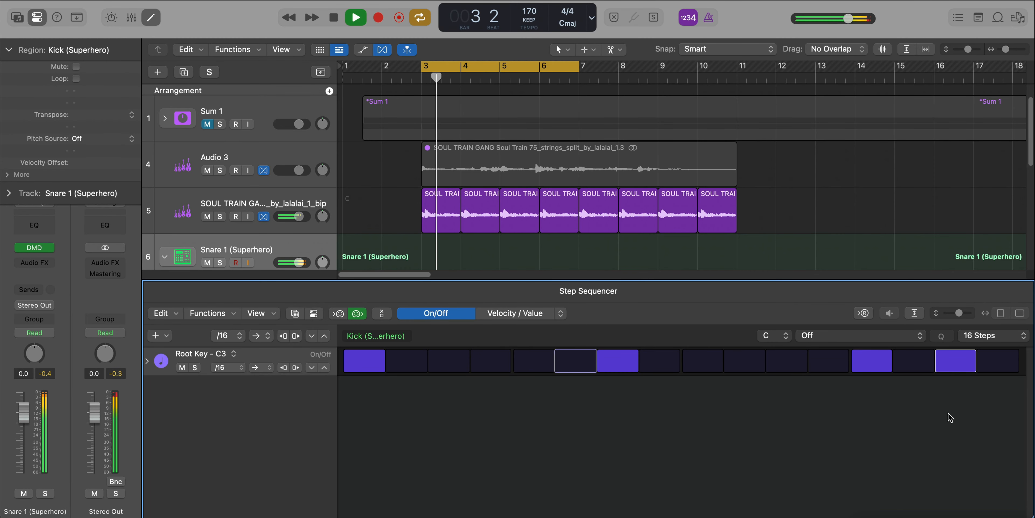
# Step: Extend the kick pattern to 32 steps and rework its second half to hit on steps 21, 29 and 31
pyautogui.click(990, 336)
pyautogui.click(976, 361)
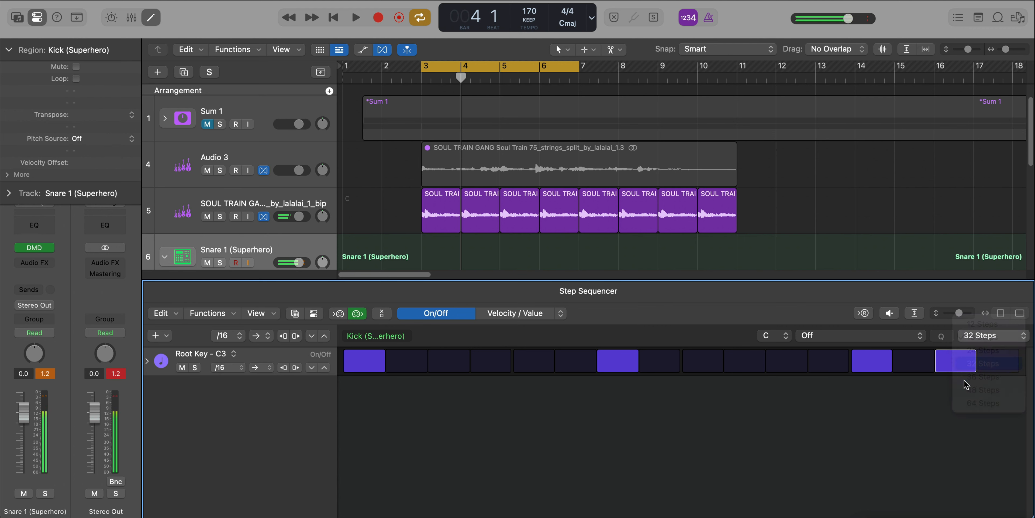
pyautogui.press('space')
pyautogui.press('space')
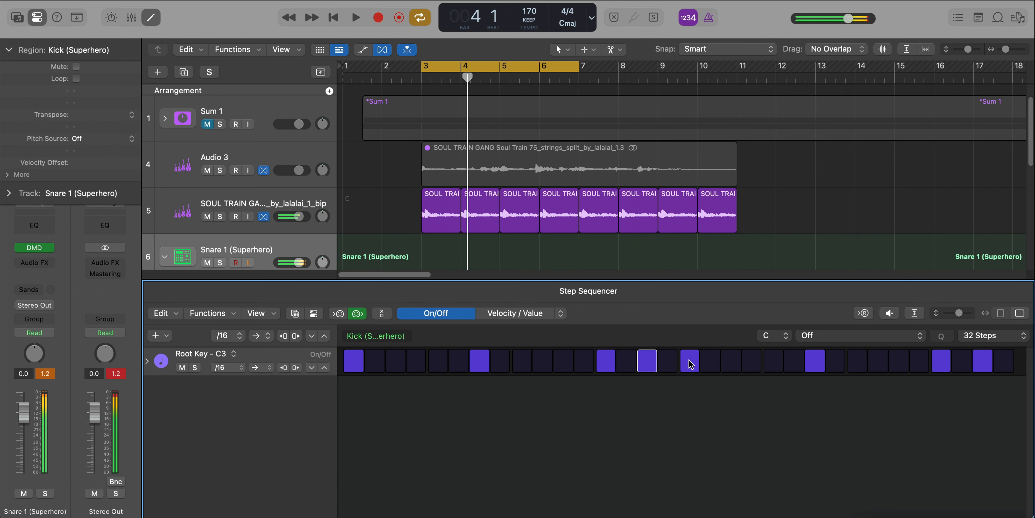
pyautogui.click(771, 363)
pyautogui.press('space')
pyautogui.click(815, 361)
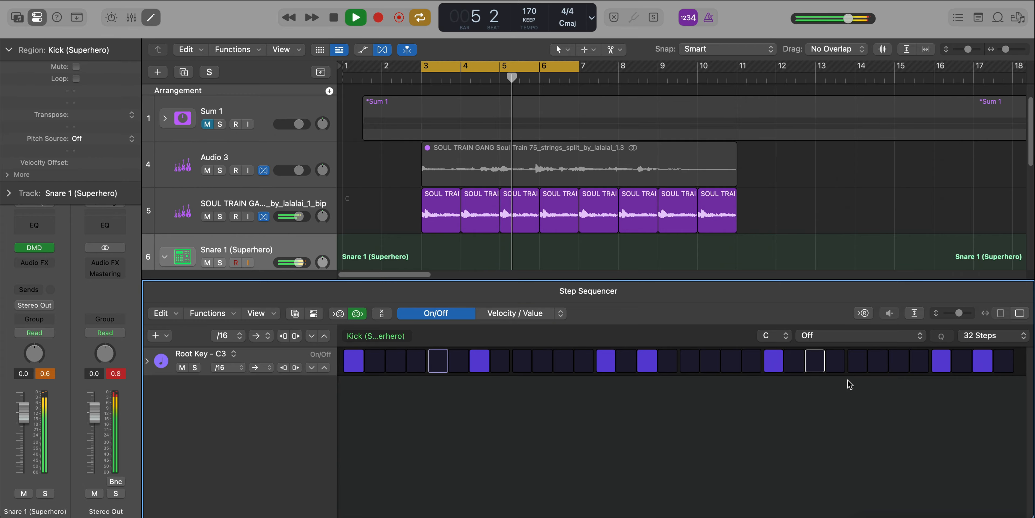
pyautogui.press('e')
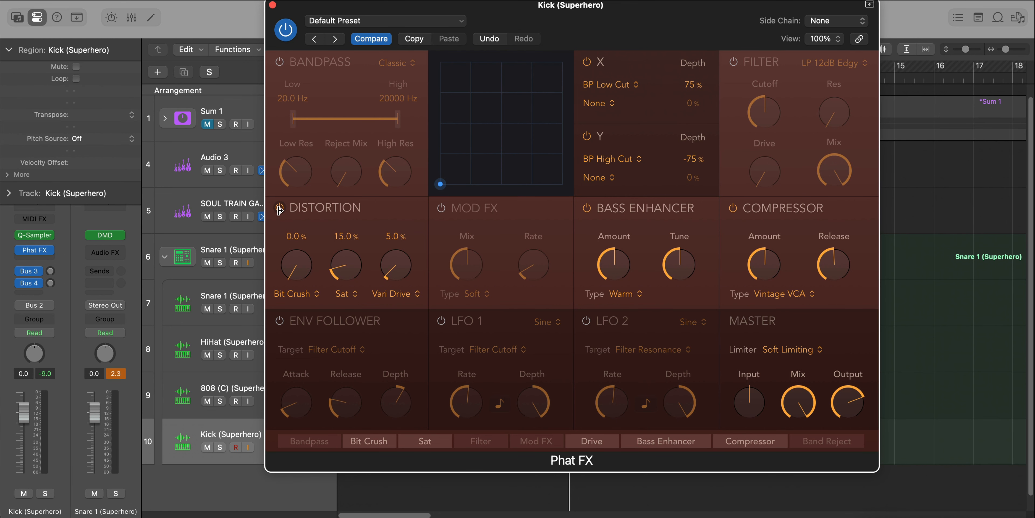
# Step: Turn off Distortion and Bass Enhancer in the kick's Phat FX, leaving only the Compressor section active
pyautogui.click(279, 208)
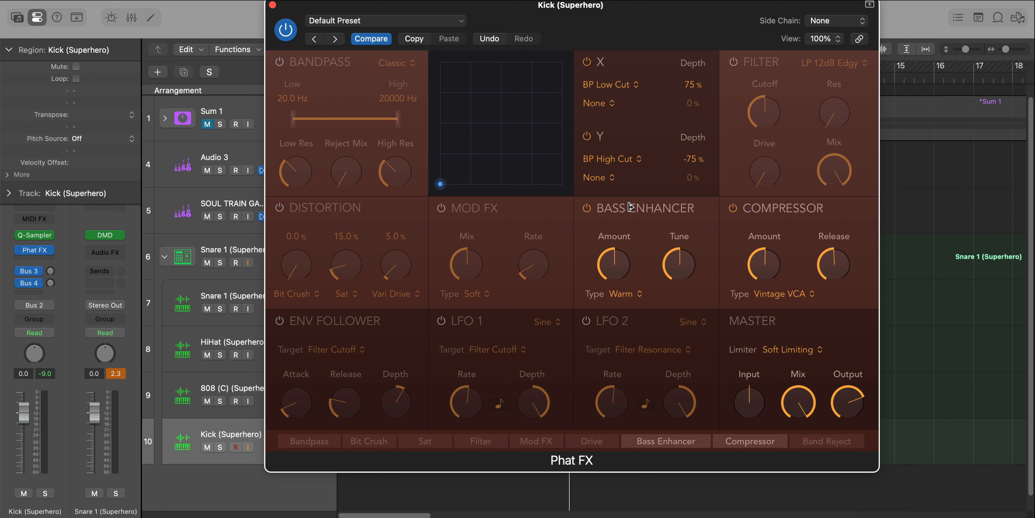
pyautogui.click(588, 208)
pyautogui.click(733, 208)
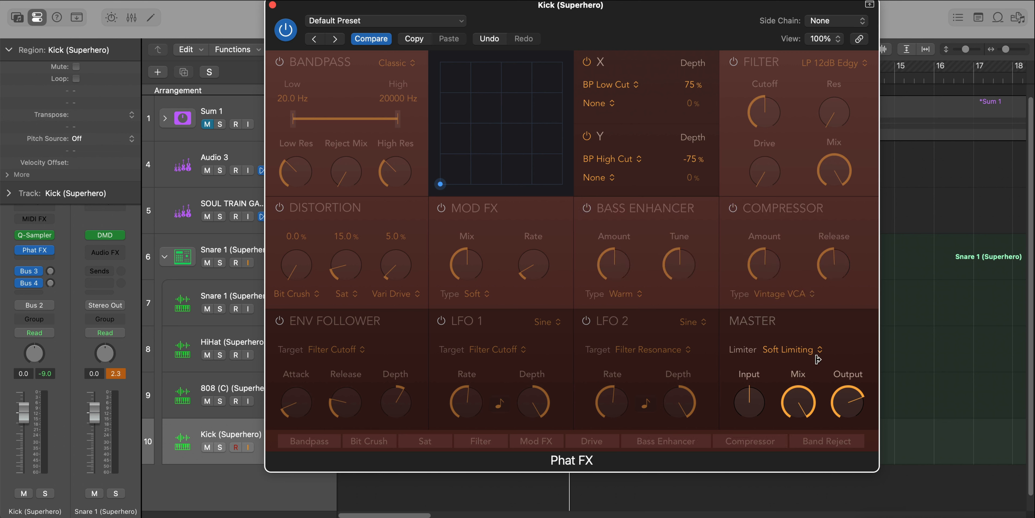
pyautogui.click(735, 209)
# Step: Set the master limiter of the kick's Phat FX to Hard Clipping and close the plug-in
pyautogui.click(787, 348)
pyautogui.click(793, 342)
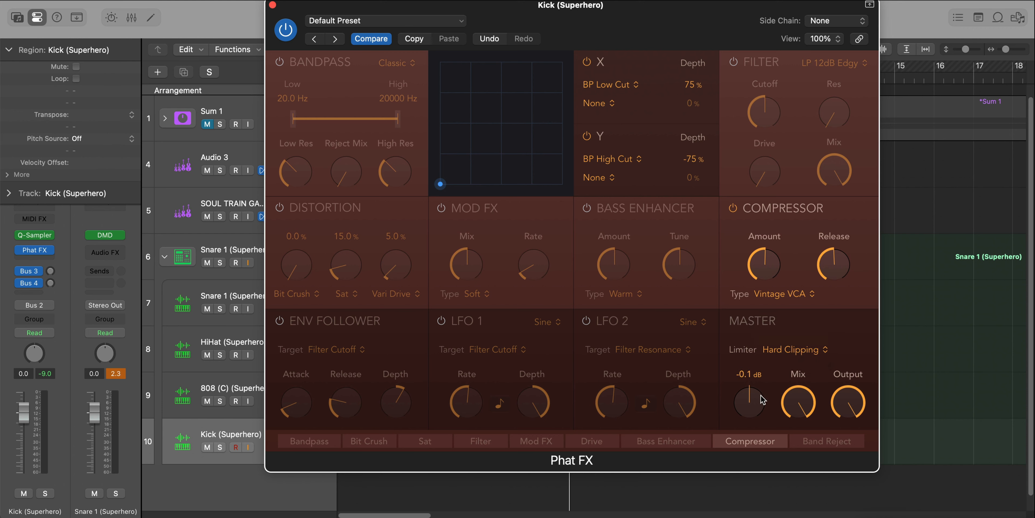
pyautogui.click(273, 4)
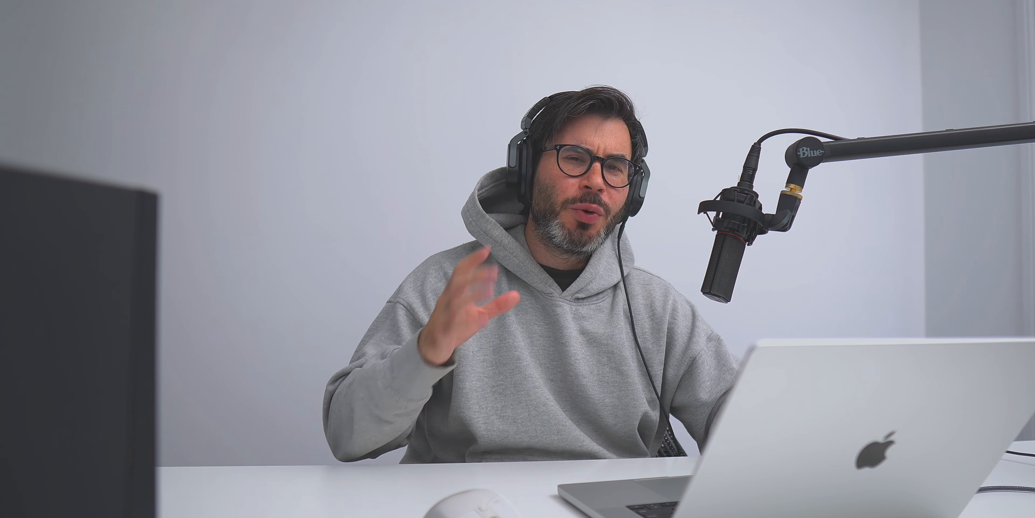
# Step: Insert Phat FX on the 808 (C) (Superhero) track
pyautogui.click(225, 318)
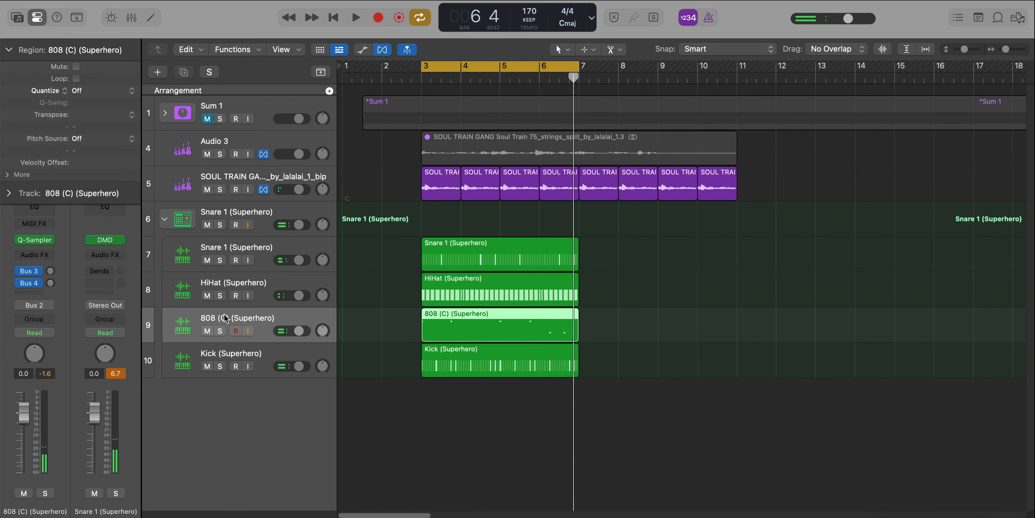
pyautogui.click(42, 256)
pyautogui.click(124, 299)
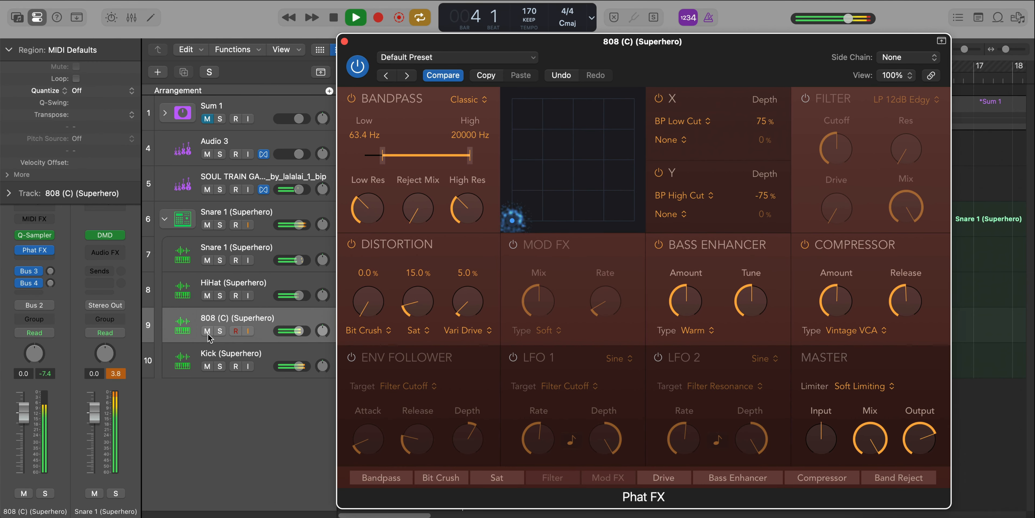
# Step: Solo the 808 (C) track and, in its Phat FX, set the Bandpass low frequency to 125.6 Hz and turn on the Filter
pyautogui.click(220, 330)
pyautogui.moveTo(661, 61); pyautogui.dragTo(524, 51)
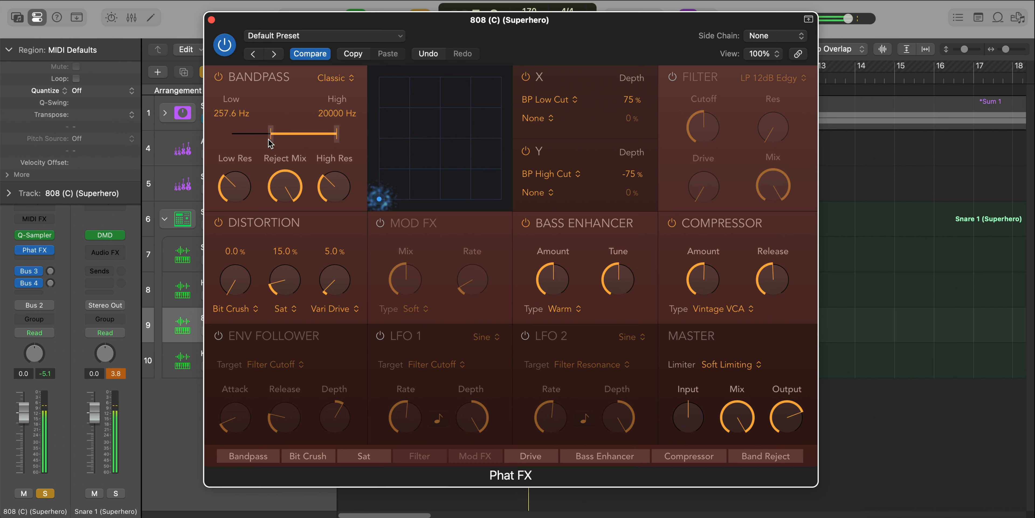
pyautogui.click(670, 77)
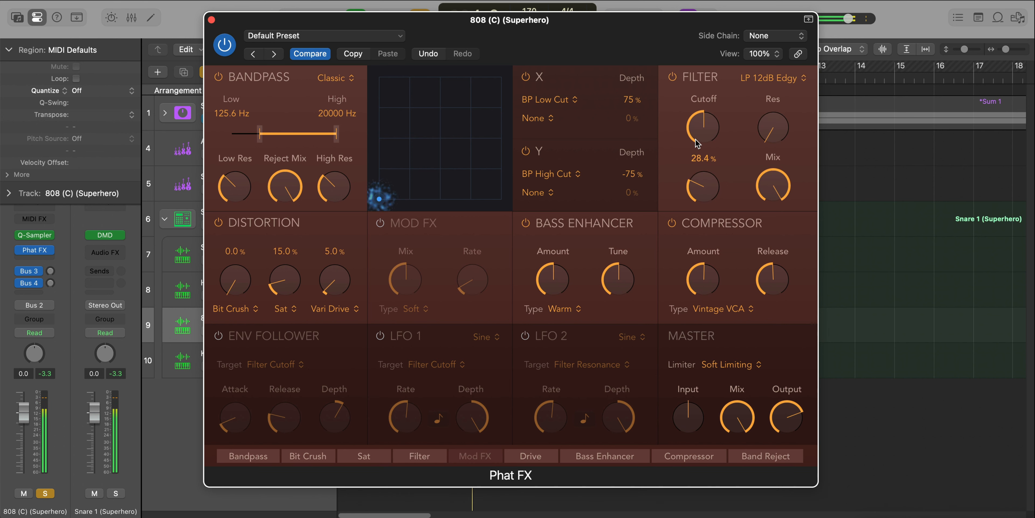
# Step: Turn off Distortion and Bass Enhancer in the 808's Phat FX and close the plug-in
pyautogui.click(218, 222)
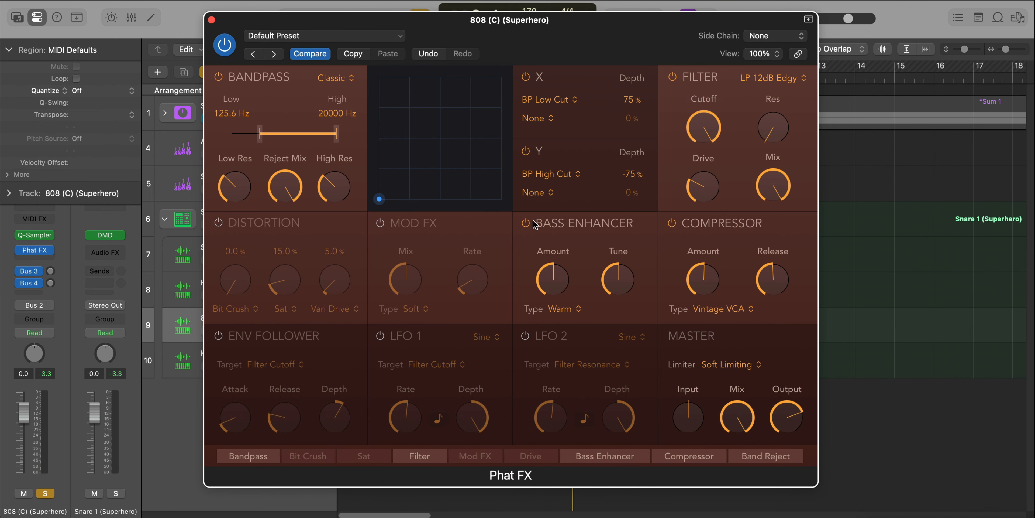
pyautogui.click(526, 223)
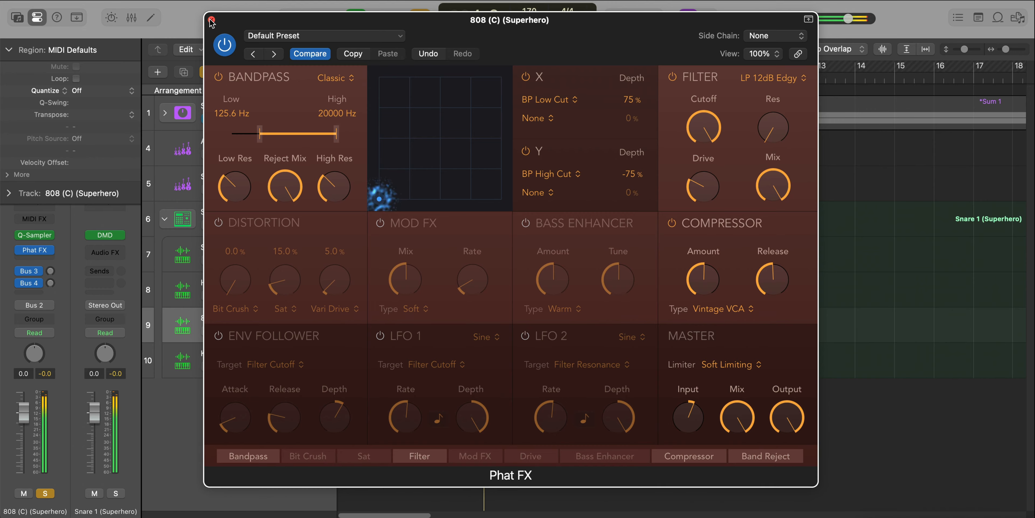
pyautogui.click(212, 20)
# Step: Open the 808 (C) region's notes in the Piano Roll and play the pattern back on its own
pyautogui.press('space')
pyautogui.doubleClick(498, 322)
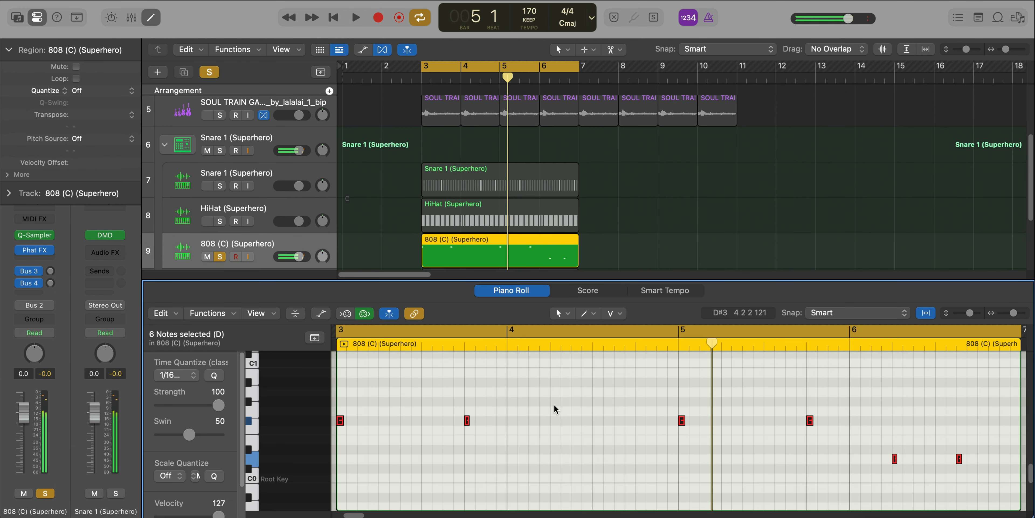
pyautogui.hotkey('shift', 'space')
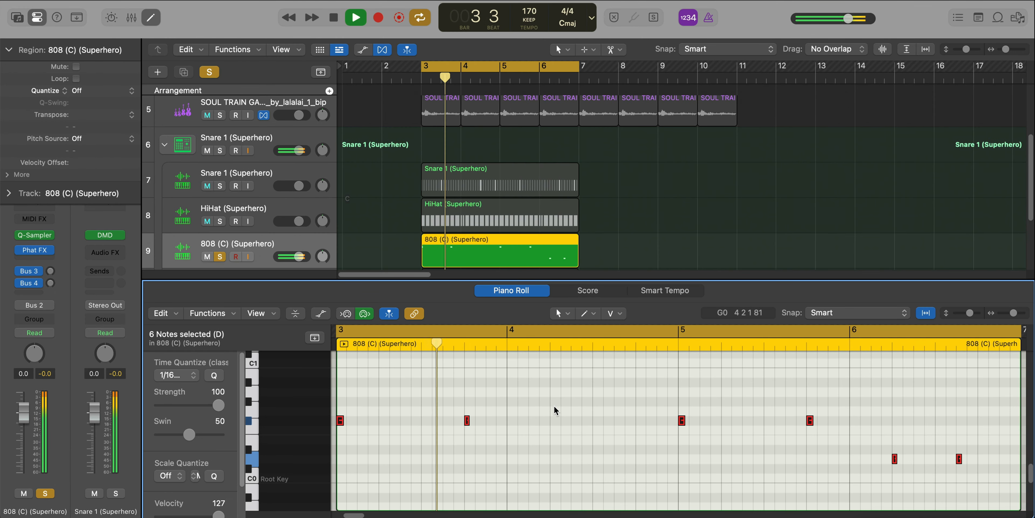
pyautogui.press('x')
pyautogui.press('x')
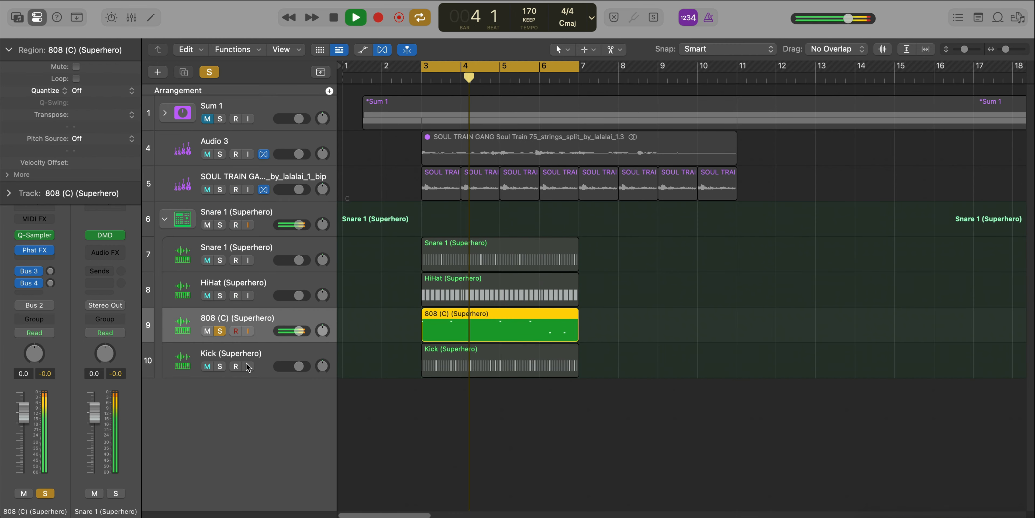
# Step: Solo the kick together with the 808 to hear how they combine, and clear both solos
pyautogui.click(219, 366)
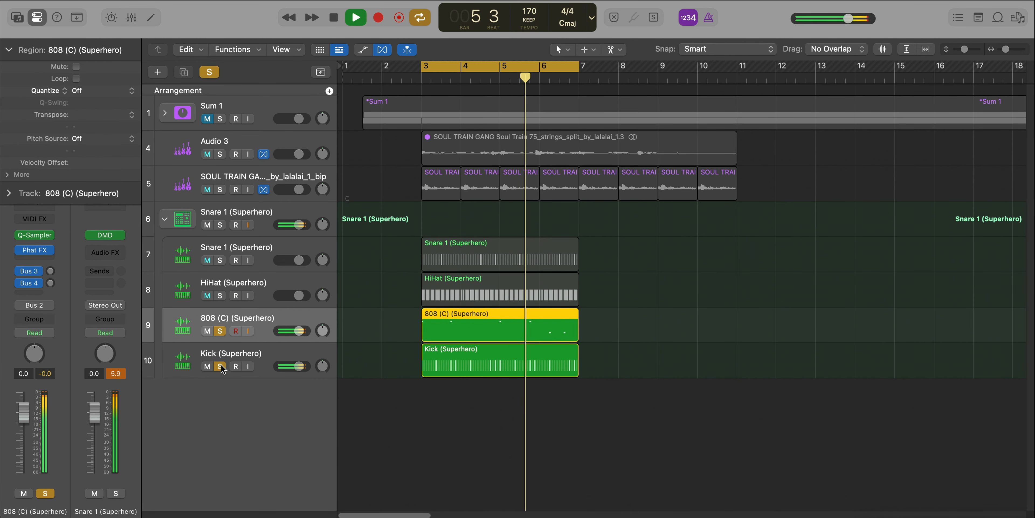
pyautogui.click(220, 366)
pyautogui.click(219, 331)
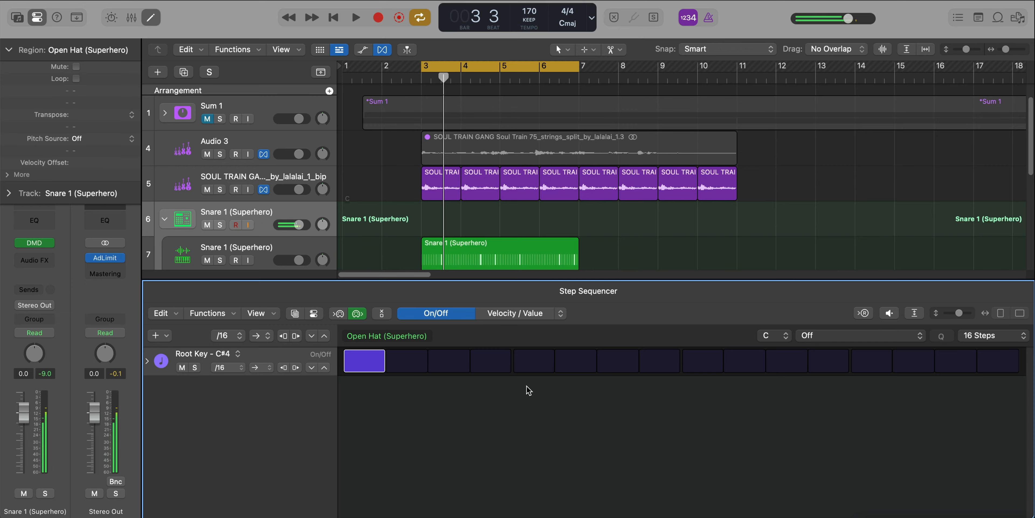
# Step: Add Open Hat hits on steps 5 and 13, and set the velocity of step 1 to 39 and step 13 to 46
pyautogui.click(548, 363)
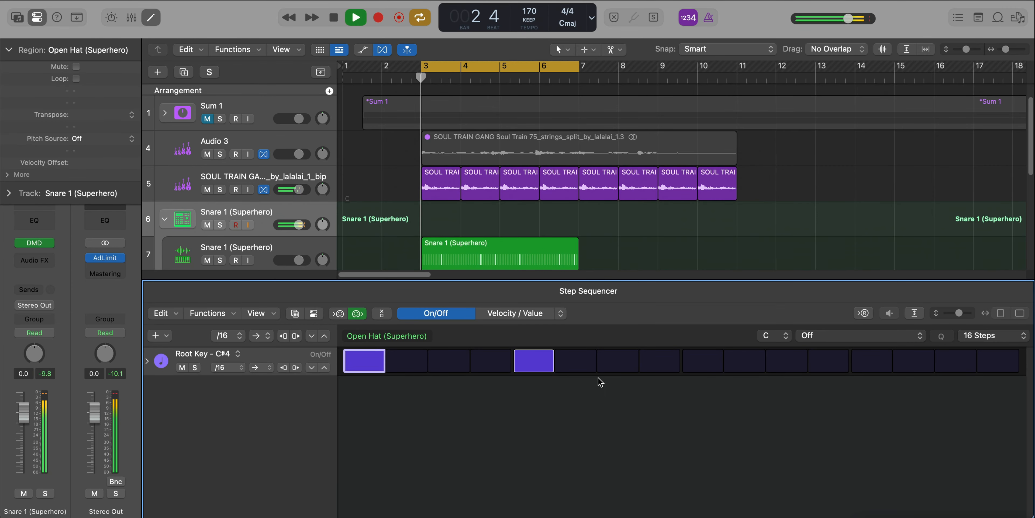
pyautogui.click(876, 358)
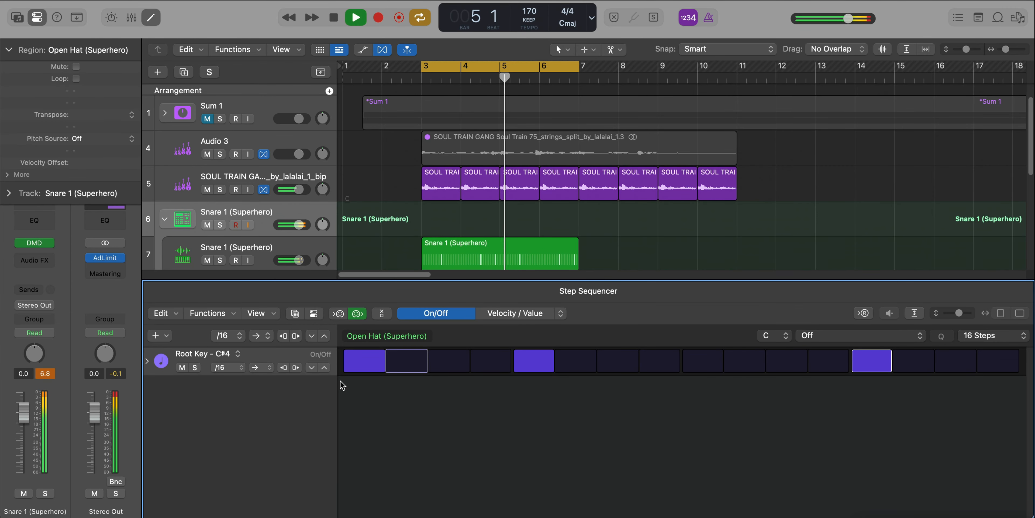
pyautogui.click(514, 313)
pyautogui.moveTo(367, 354); pyautogui.dragTo(369, 369)
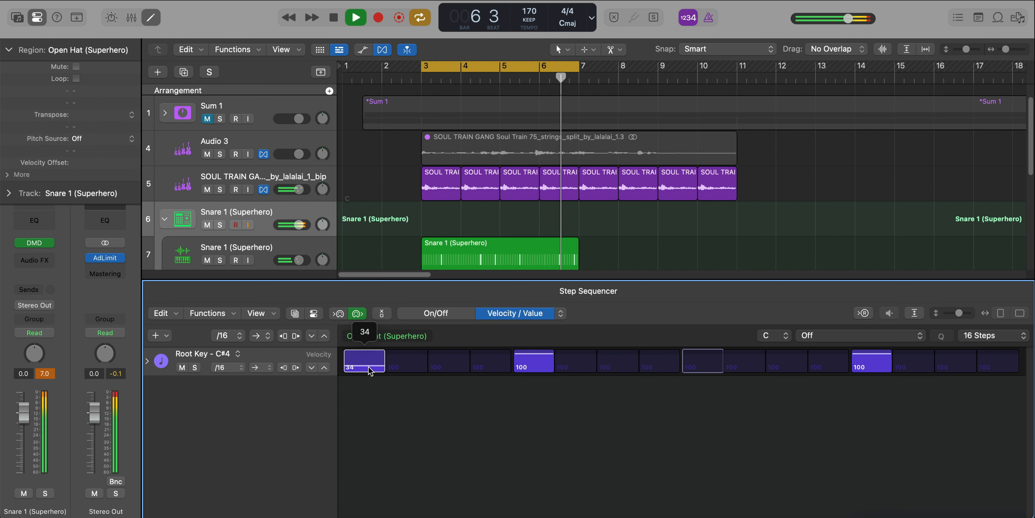
pyautogui.moveTo(872, 356); pyautogui.dragTo(868, 368)
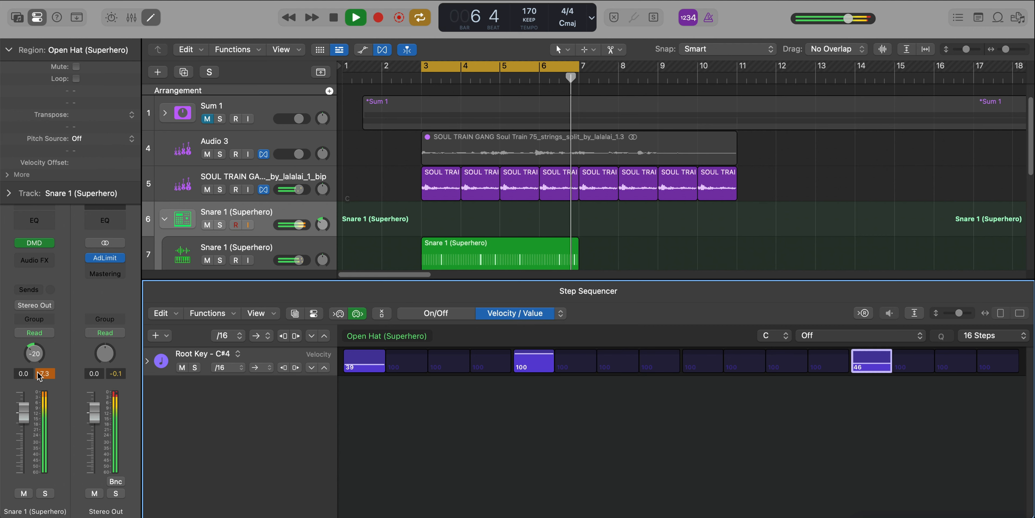
# Step: Lower the Snare 1 (Superhero) drum stack's volume to -3.2 dB, set its pan to -7, and close the Step Sequencer
pyautogui.moveTo(23, 412); pyautogui.dragTo(29, 427)
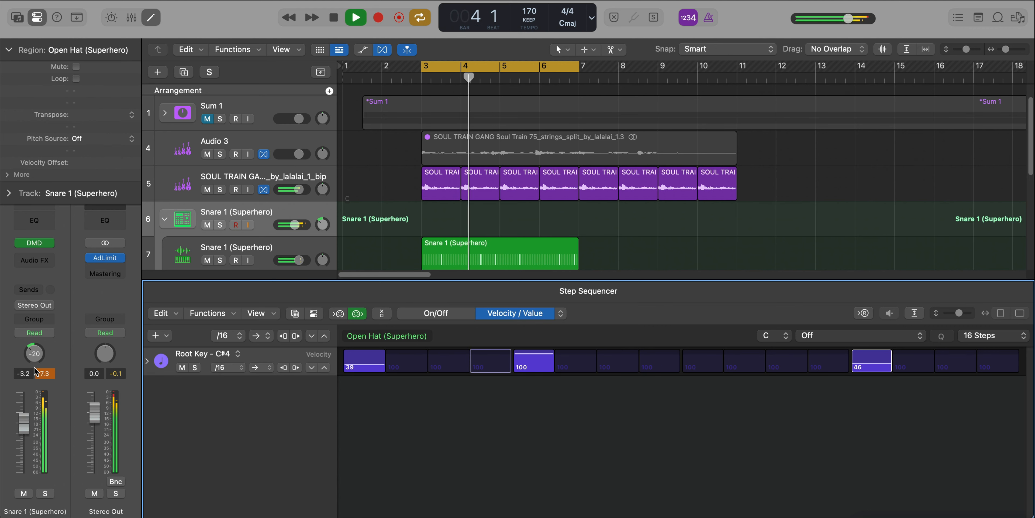
pyautogui.moveTo(33, 358); pyautogui.dragTo(33, 350)
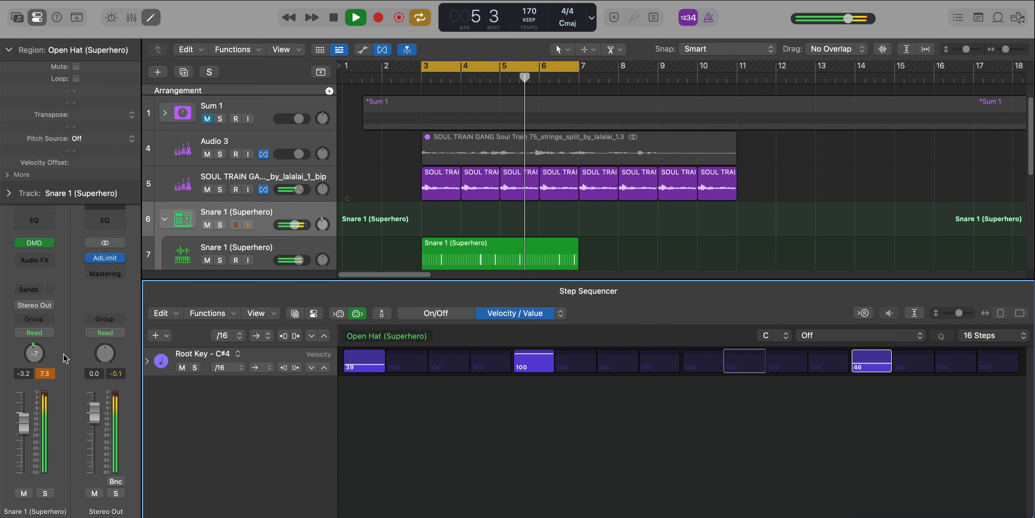
pyautogui.press('e')
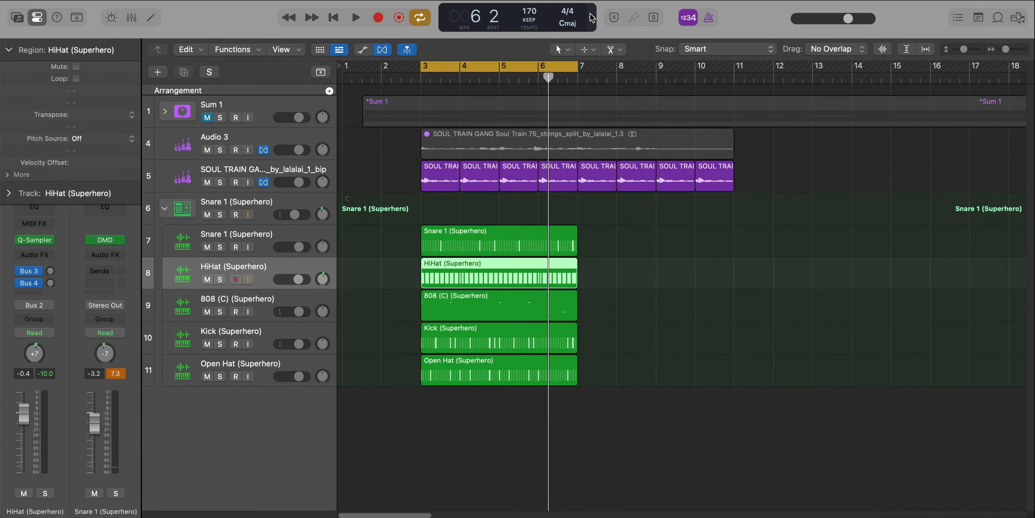
# Step: Customize the control bar display to the Custom LCD layout with Varispeed shown
pyautogui.click(589, 12)
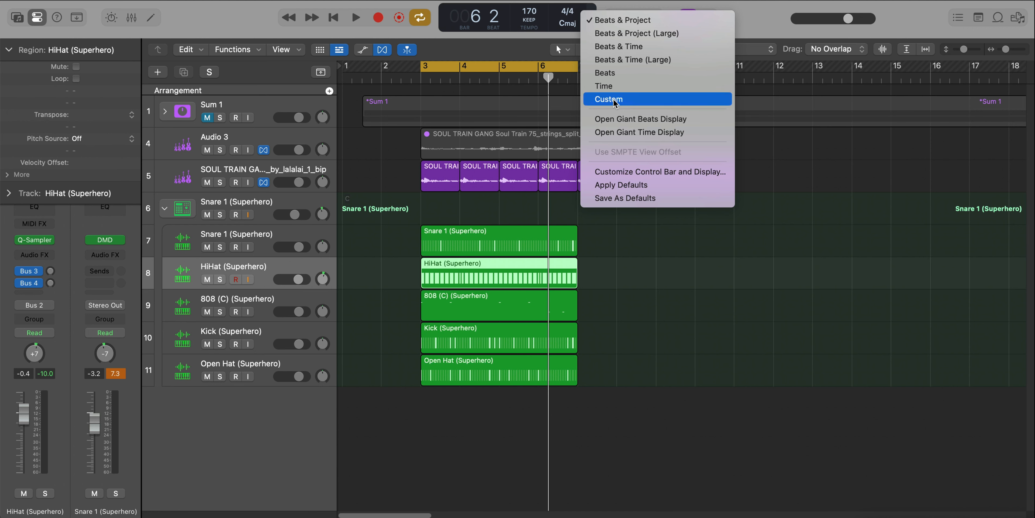
pyautogui.click(647, 172)
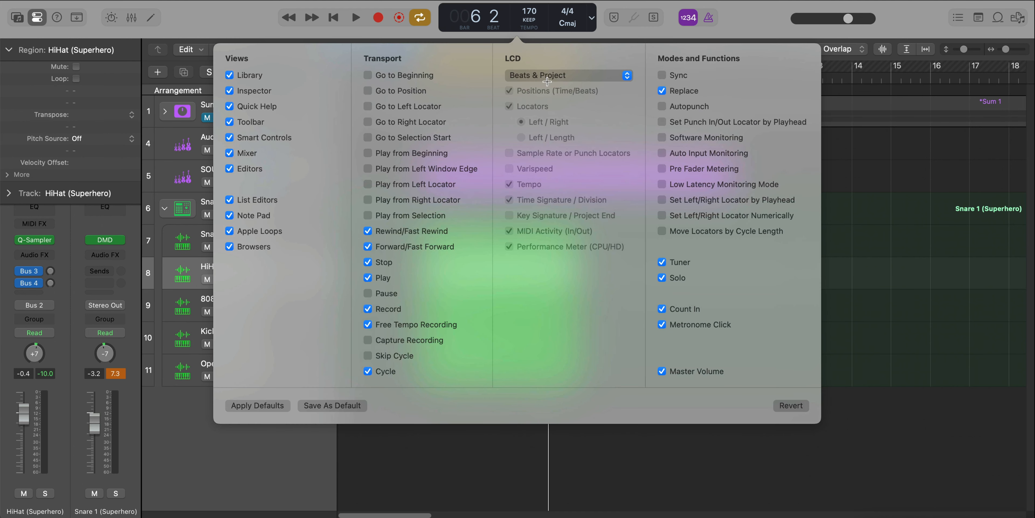
pyautogui.click(547, 75)
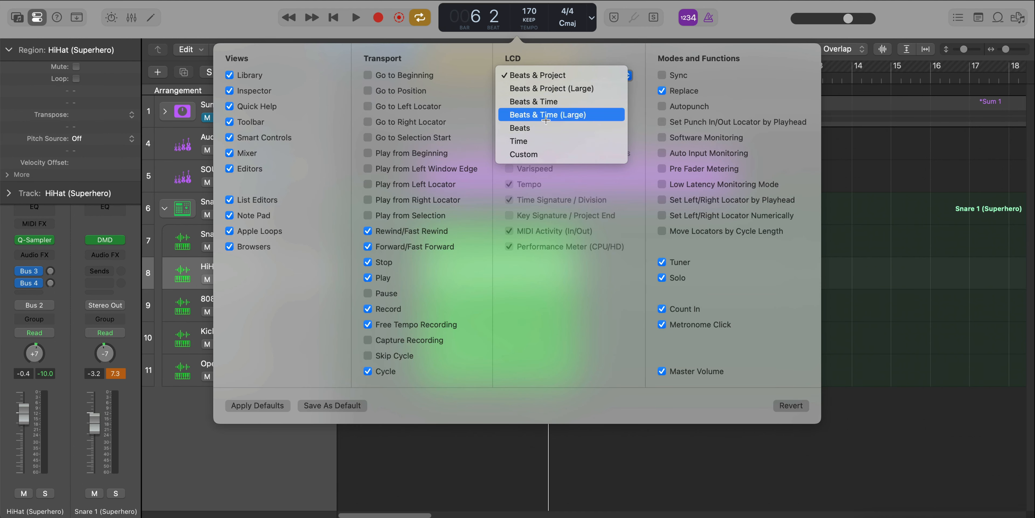
pyautogui.click(524, 154)
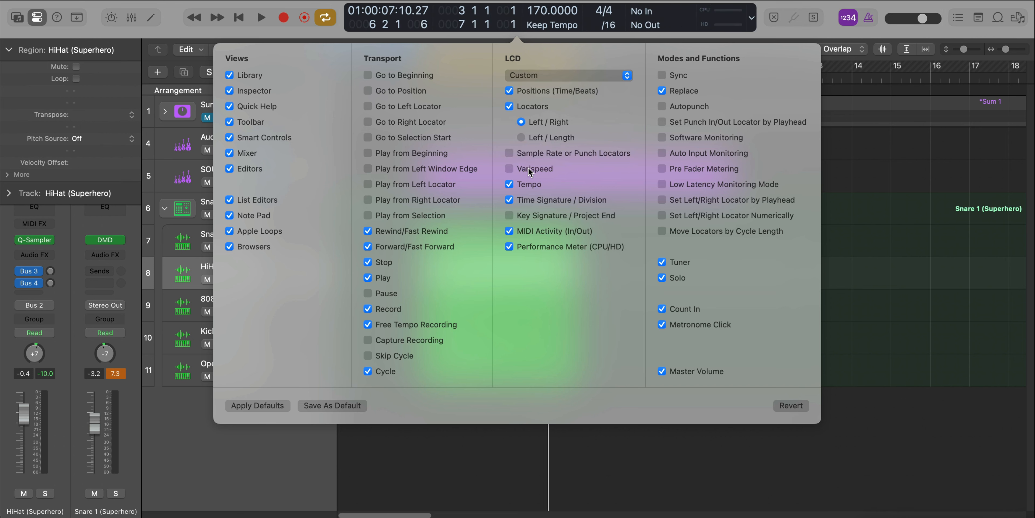
pyautogui.click(875, 319)
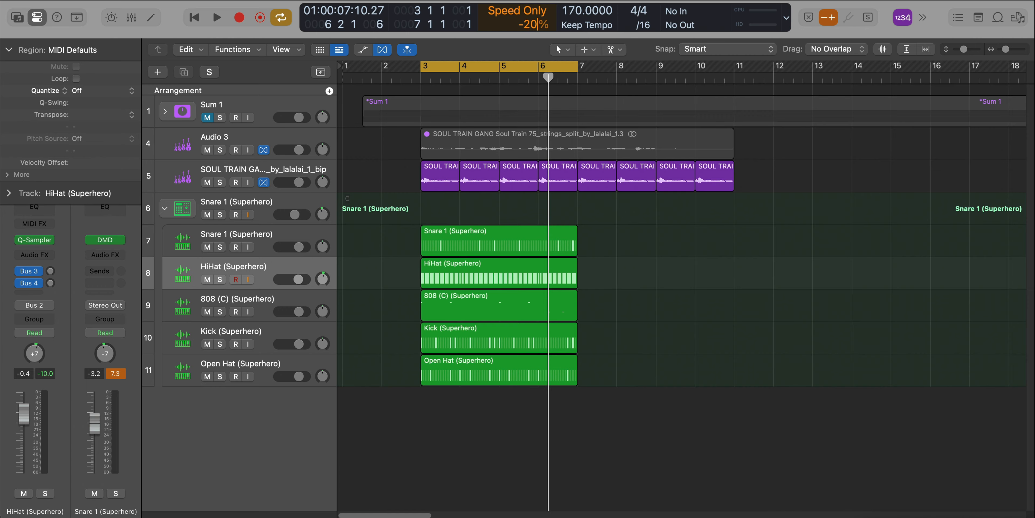
# Step: Set the Speed Only amount to -20%, switch the mode to Varispeed (Speed and Pitch), and audition the beat
pyautogui.press('Return')
pyautogui.press('space')
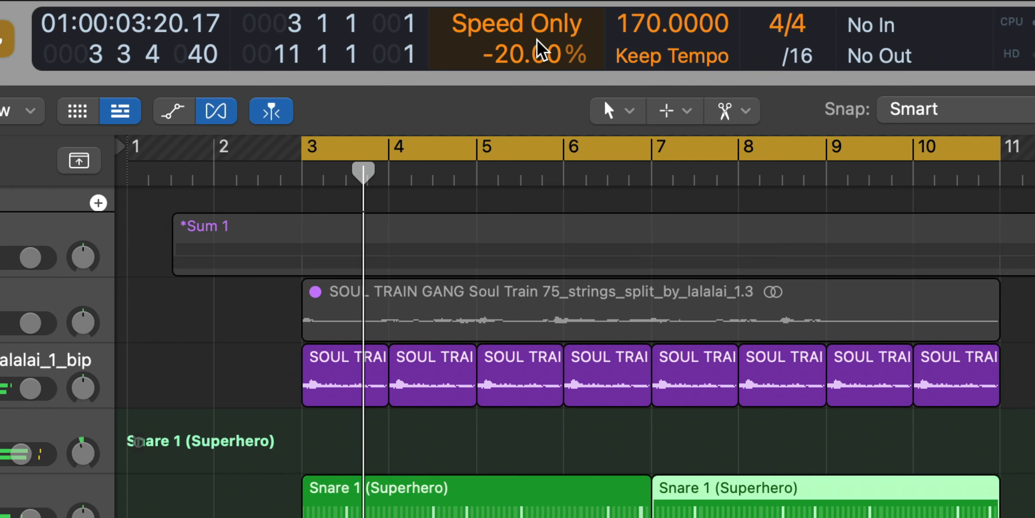
pyautogui.click(517, 10)
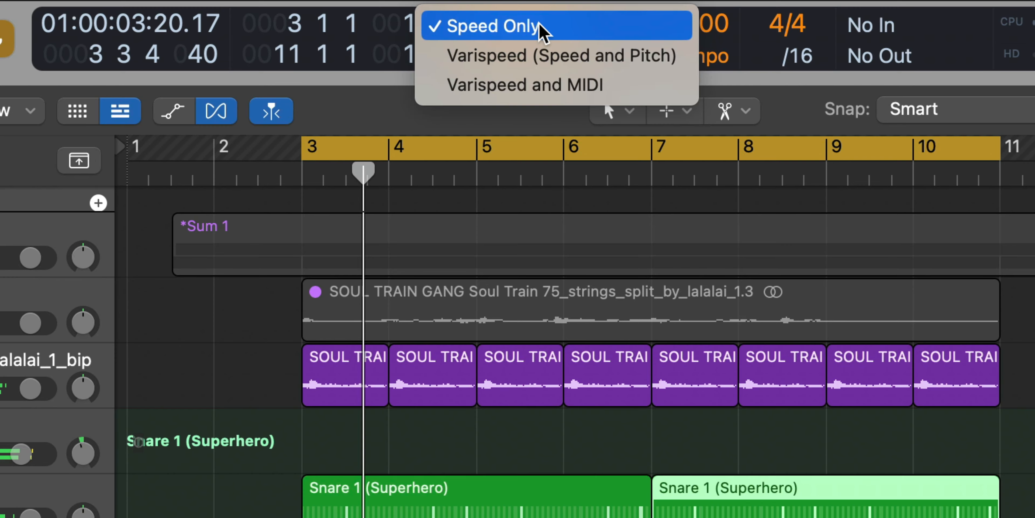
pyautogui.click(560, 63)
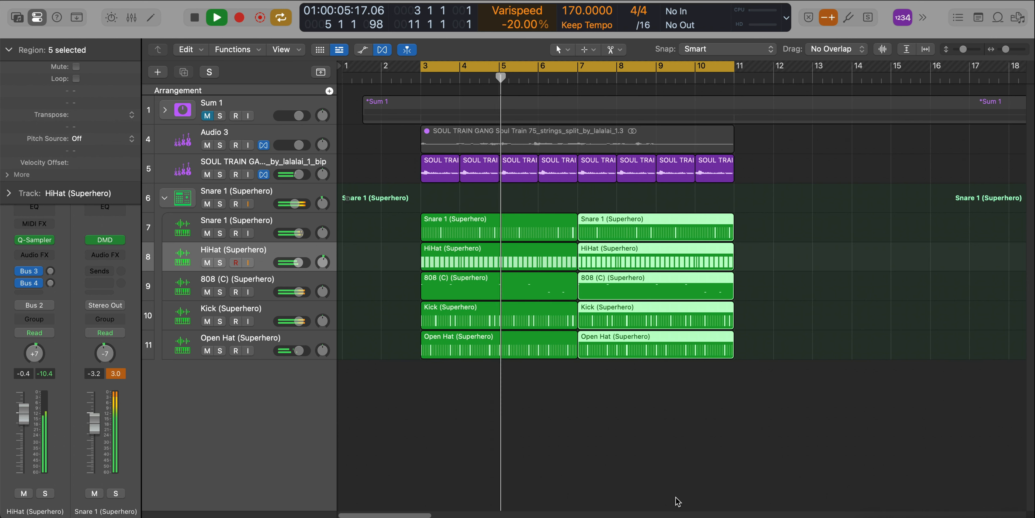
pyautogui.press('space')
# Step: Change the Varispeed unit to Detune (Semitones.Cents), set it to -5 semitones, and play the beat
pyautogui.click(546, 25)
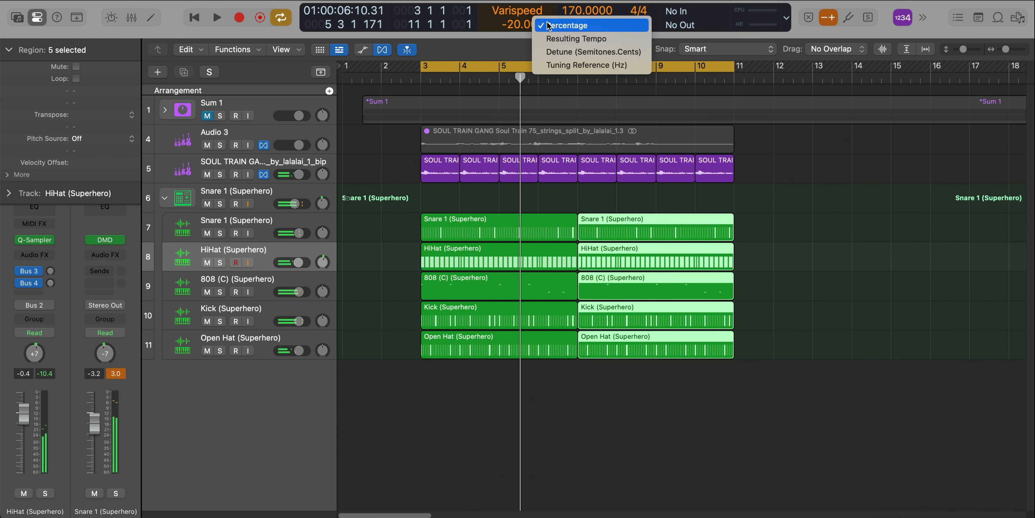
pyautogui.click(567, 52)
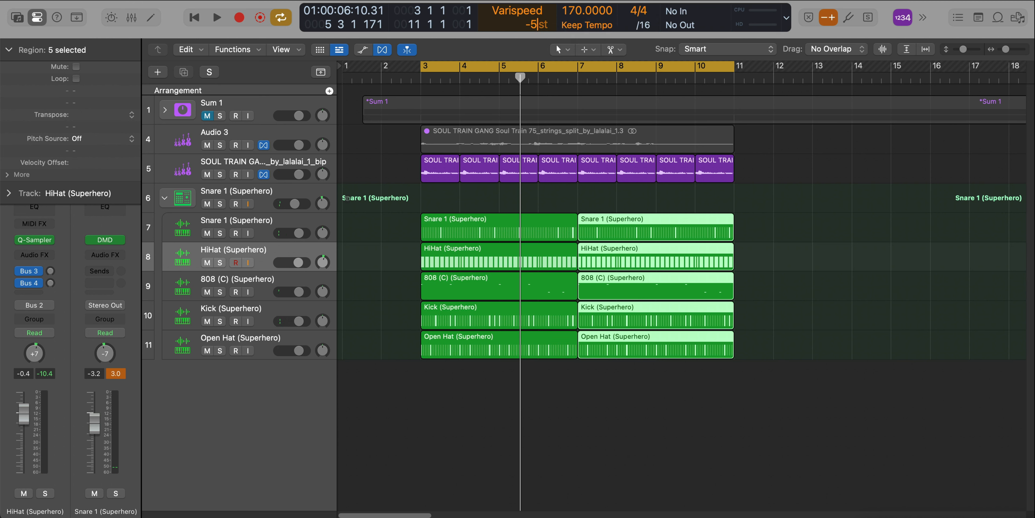
pyautogui.click(666, 461)
pyautogui.press('space')
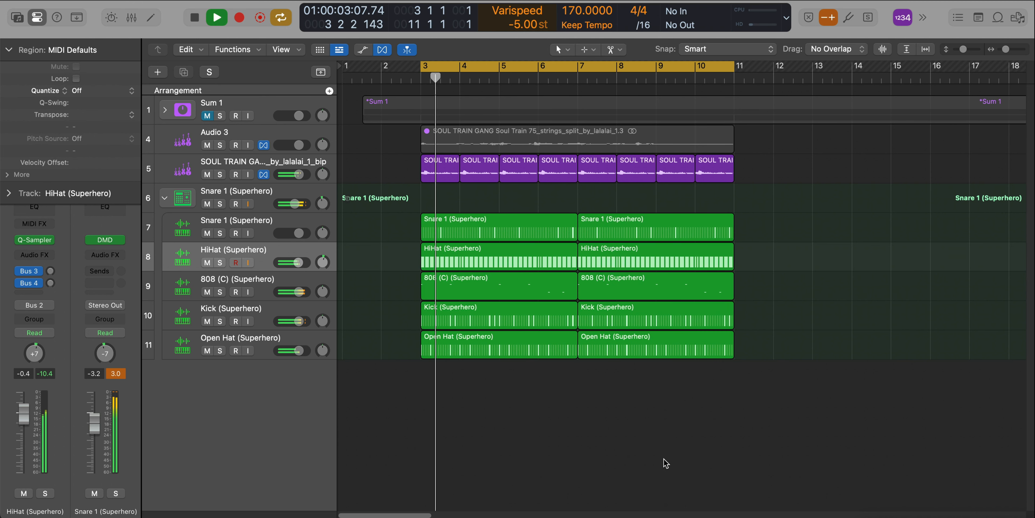